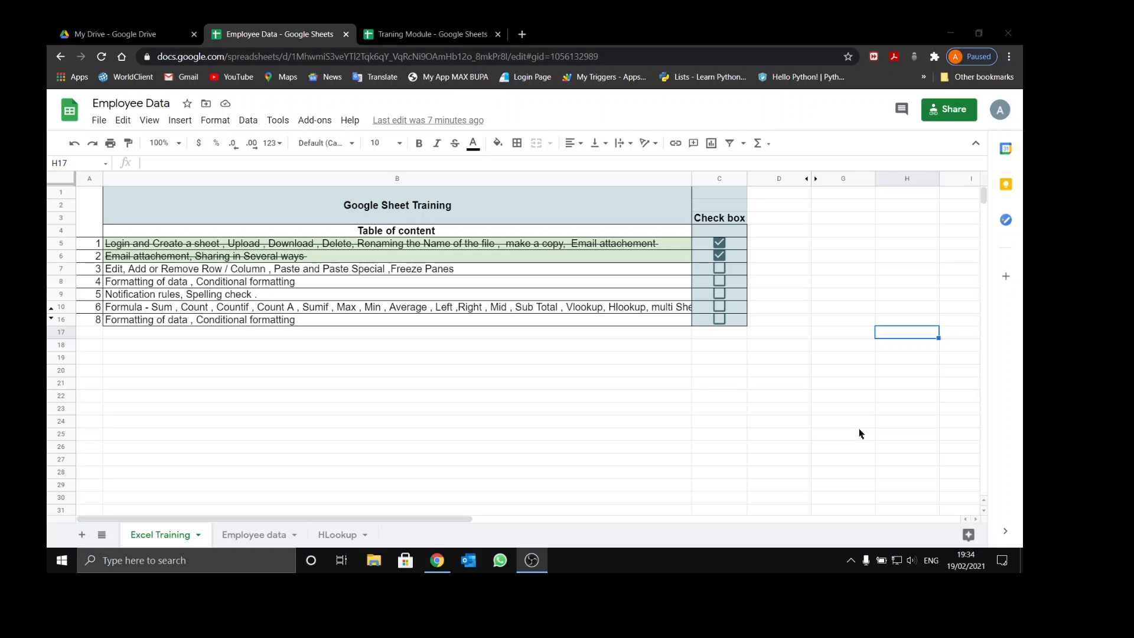
{"action": "left_click", "coordinate": [451, 387]}
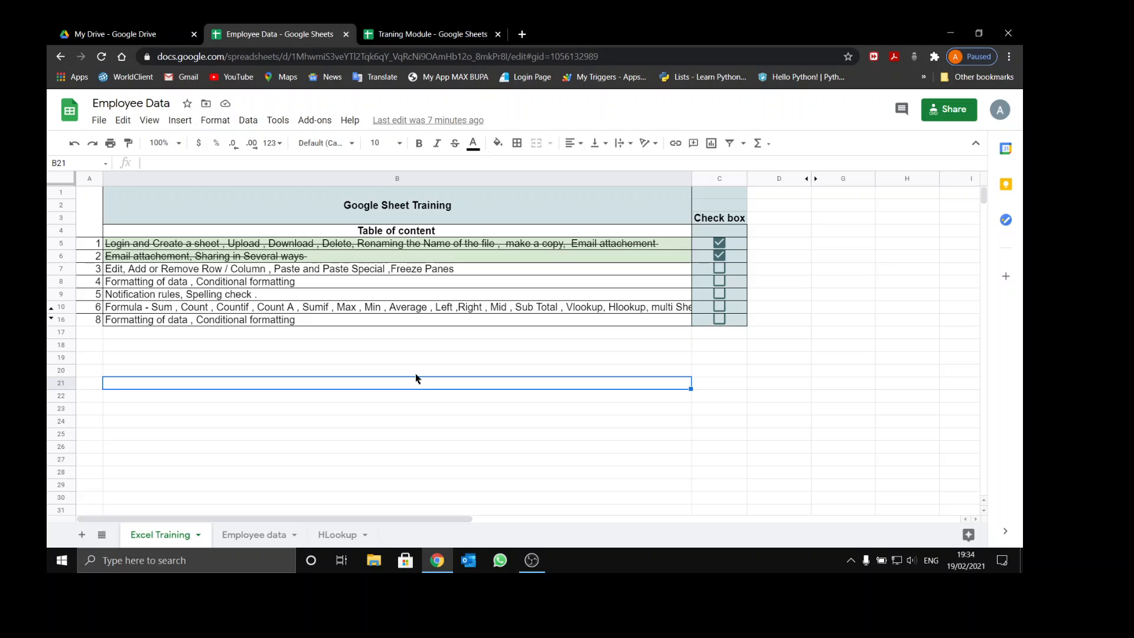
{"action": "left_click", "coordinate": [346, 360]}
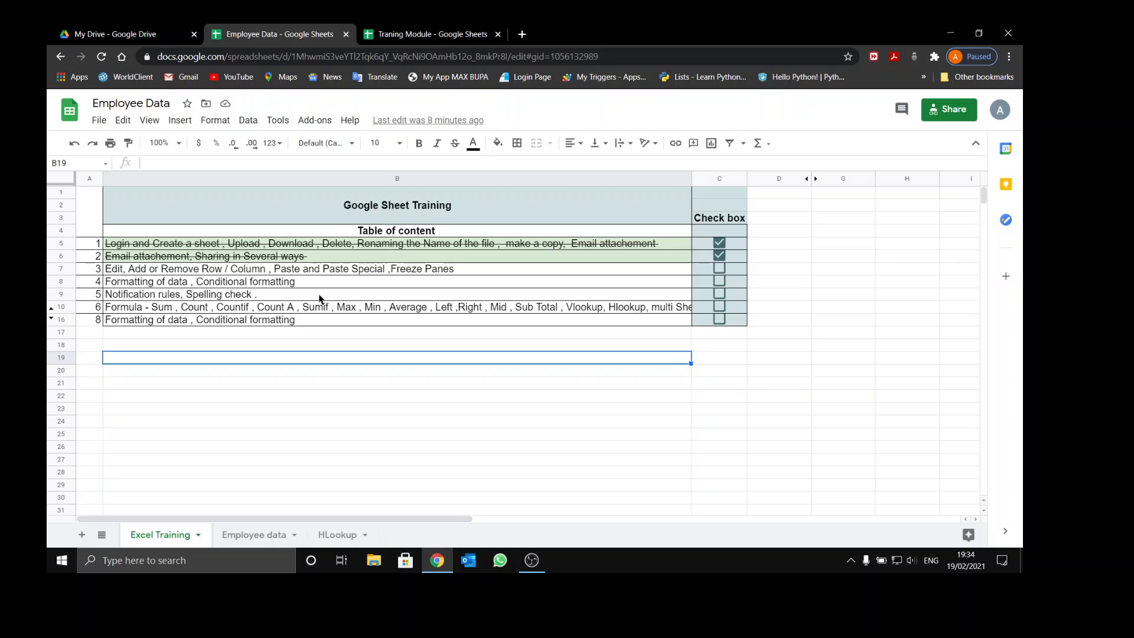
{"action": "left_click", "coordinate": [299, 275]}
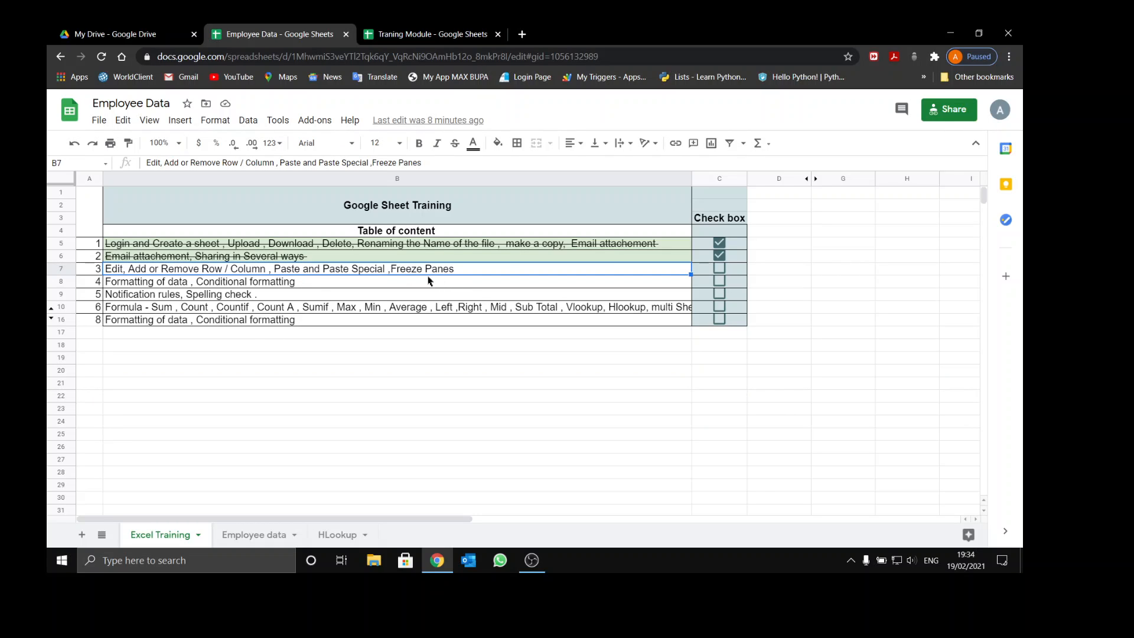
Enable compatible spreadsheet shortcuts in the keyboard shortcuts reference
{"action": "left_click", "coordinate": [345, 121]}
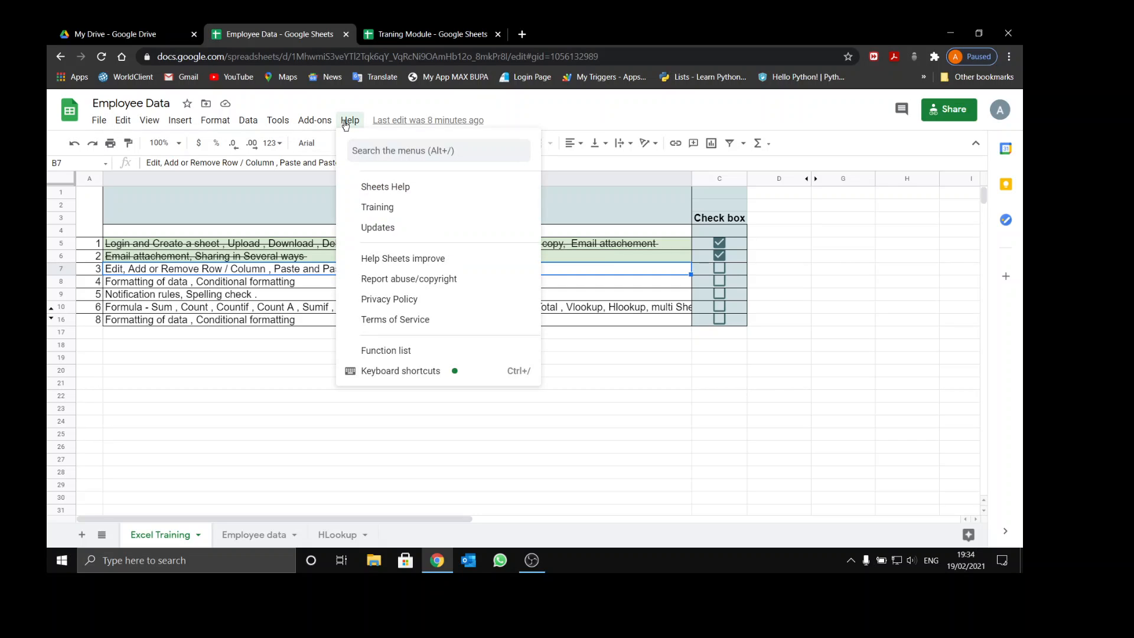
{"action": "left_click", "coordinate": [400, 373]}
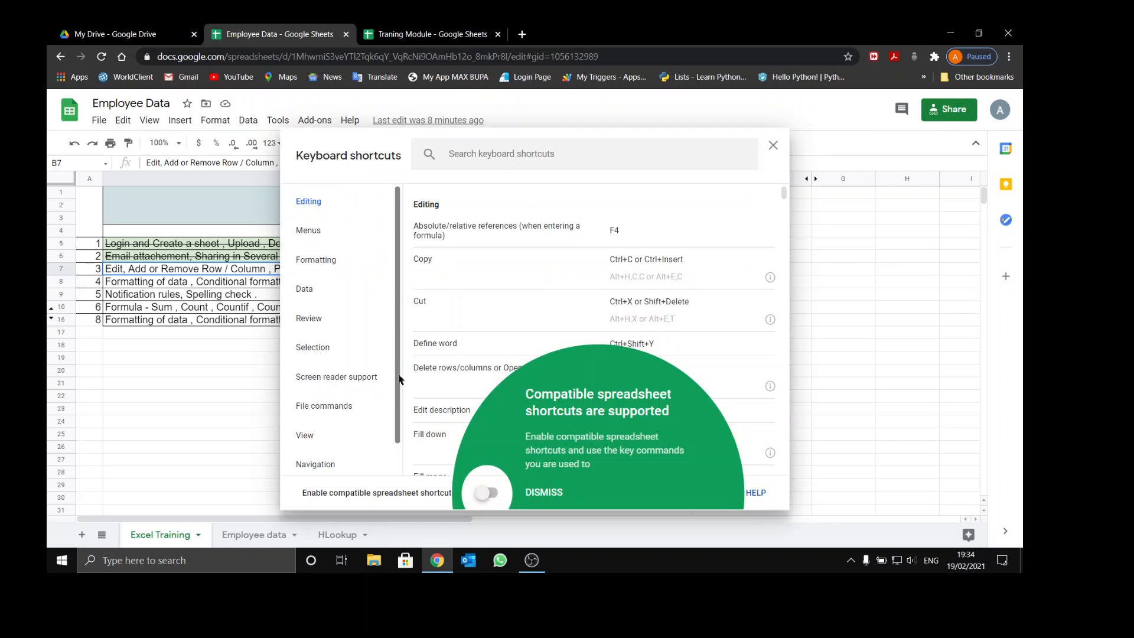
{"action": "left_click", "coordinate": [485, 495]}
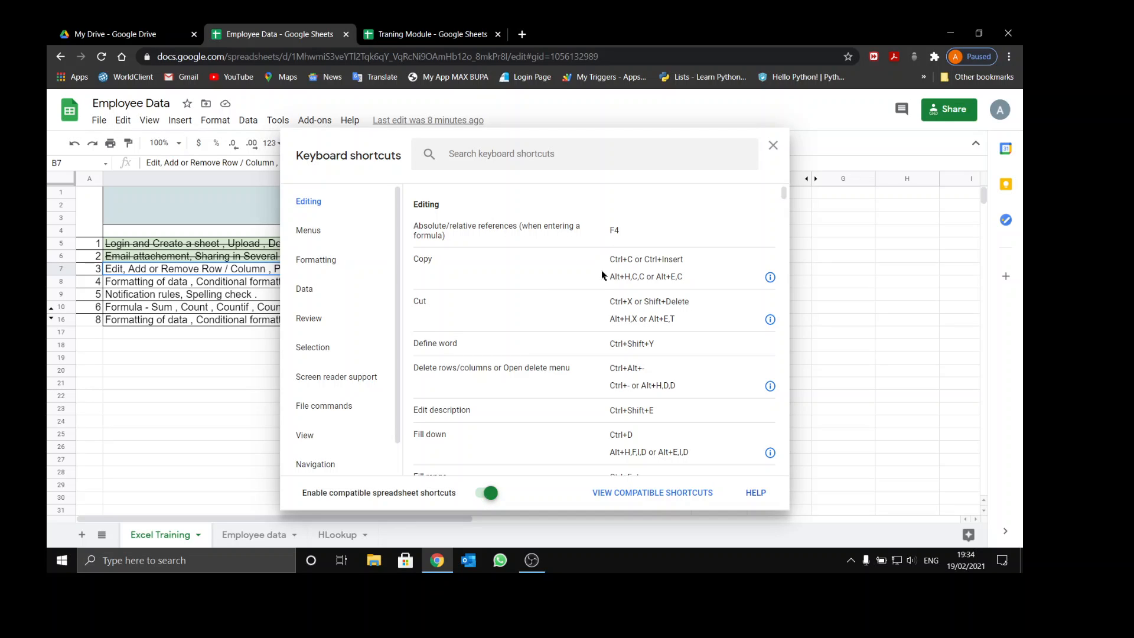
Look through the Editing shortcuts, including the insert, paste, undo and ungroup entries
{"action": "scroll", "coordinate": [609, 280], "scroll_direction": "down", "scroll_amount": 3}
{"action": "scroll", "coordinate": [608, 280], "scroll_direction": "down", "scroll_amount": 2}
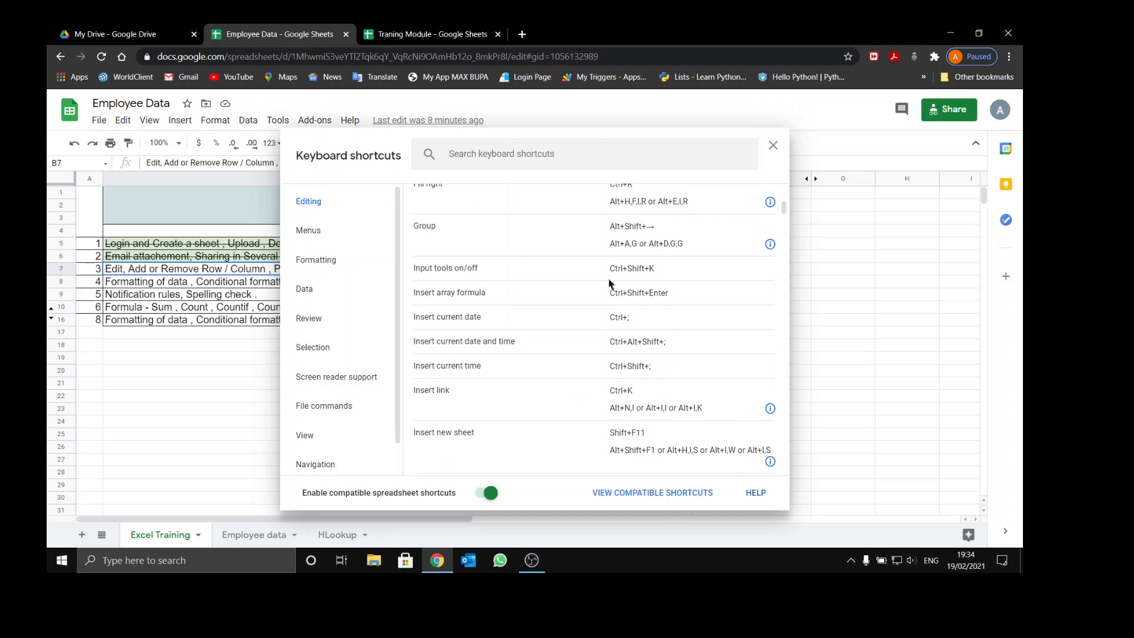
{"action": "scroll", "coordinate": [567, 280], "scroll_direction": "down", "scroll_amount": 2}
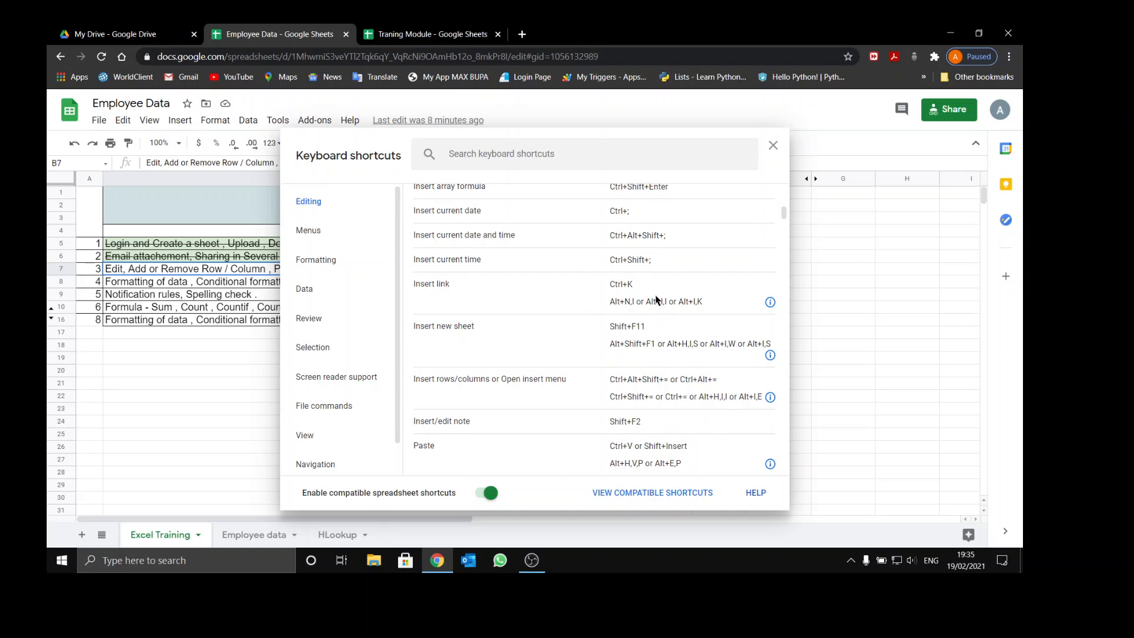
{"action": "scroll", "coordinate": [637, 305], "scroll_direction": "down", "scroll_amount": 4}
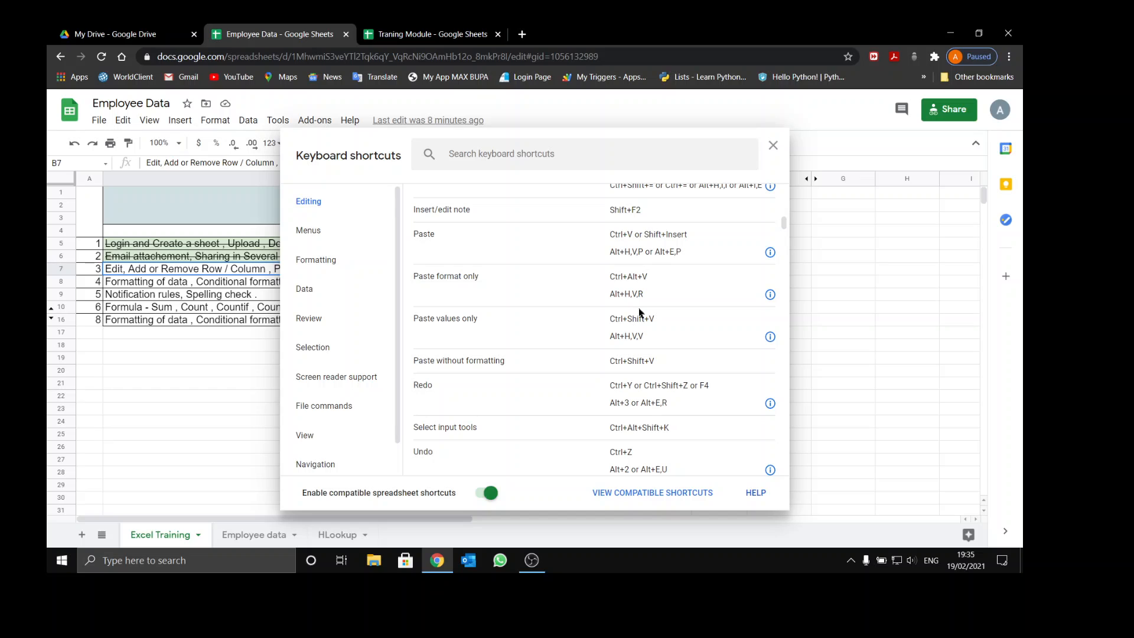
{"action": "scroll", "coordinate": [639, 313], "scroll_direction": "down", "scroll_amount": 2}
Search the keyboard shortcuts for "filter"
{"action": "left_click", "coordinate": [508, 160]}
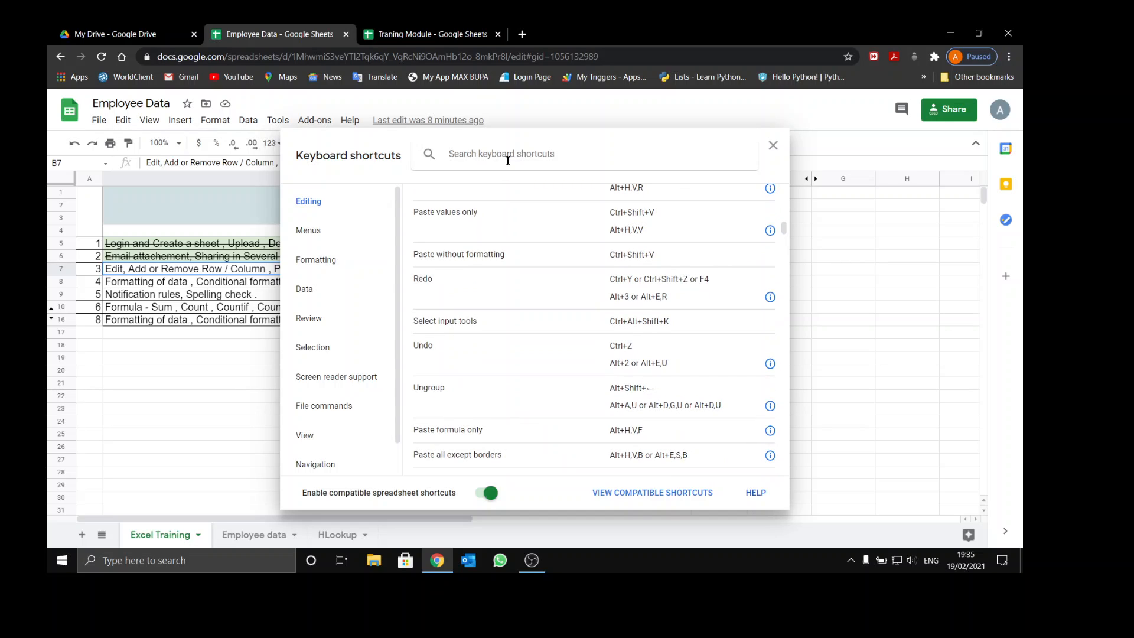
{"action": "type", "text": "fi"}
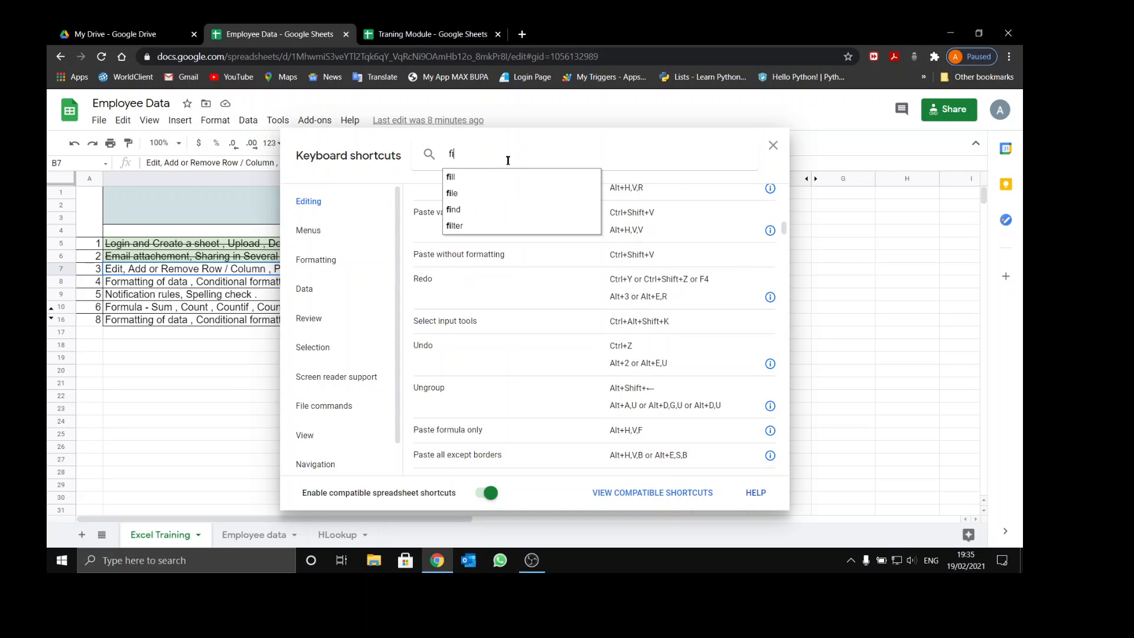
{"action": "type", "text": "l"}
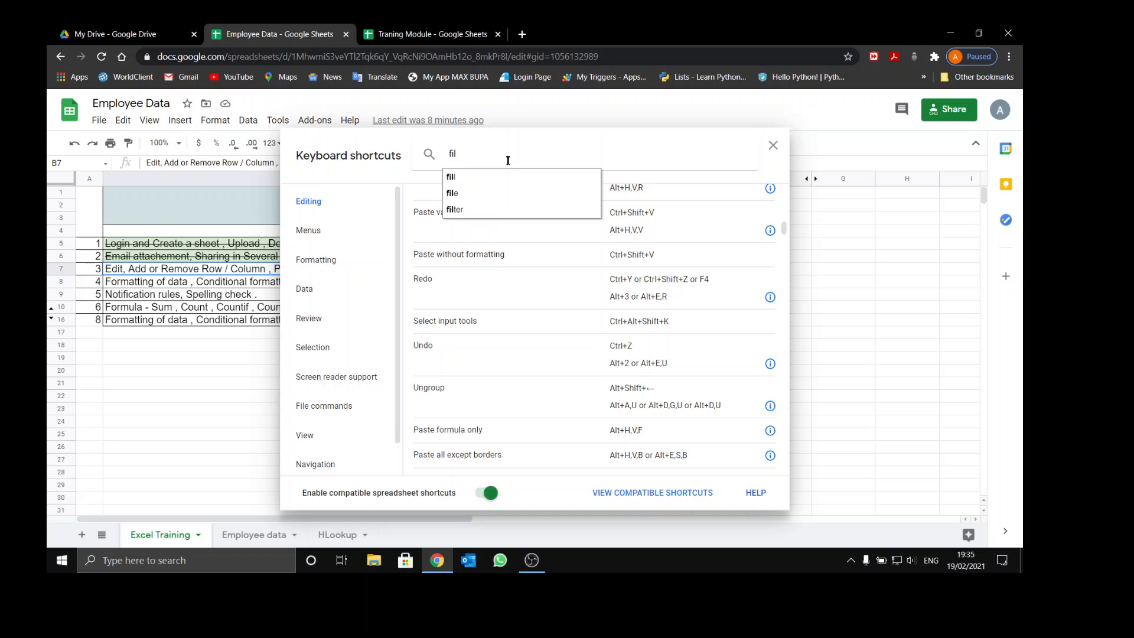
{"action": "key", "text": "Down"}
{"action": "key", "text": "Down"}
{"action": "key", "text": "Down"}
{"action": "key", "text": "Return"}
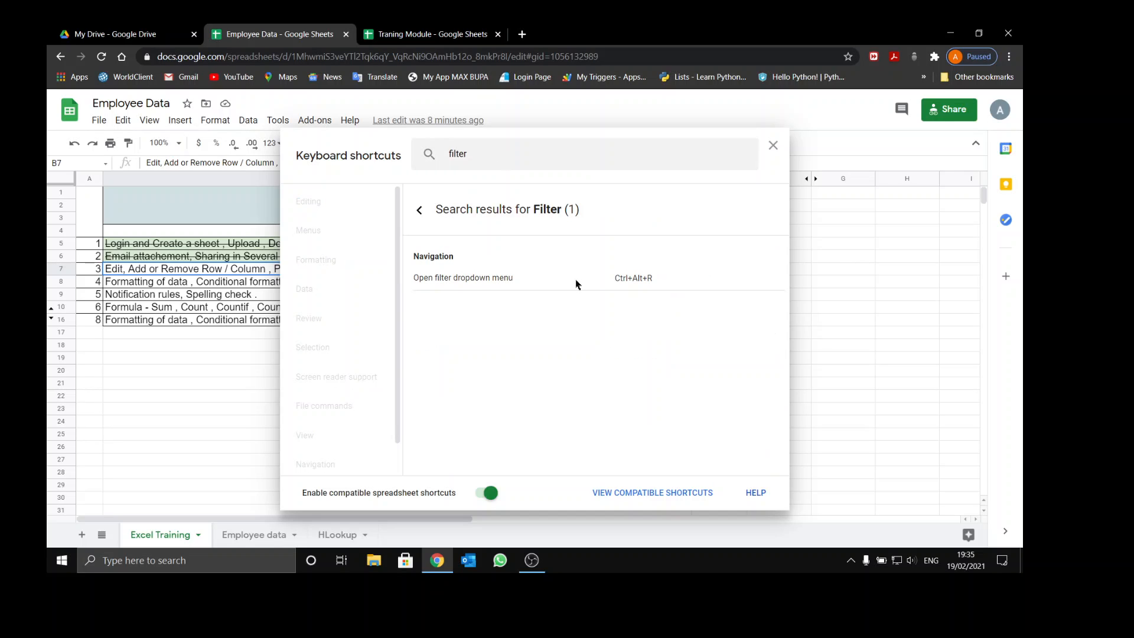
Review the Data and View shortcut categories, and close the keyboard shortcuts reference
{"action": "left_click", "coordinate": [420, 210]}
{"action": "left_click", "coordinate": [386, 292]}
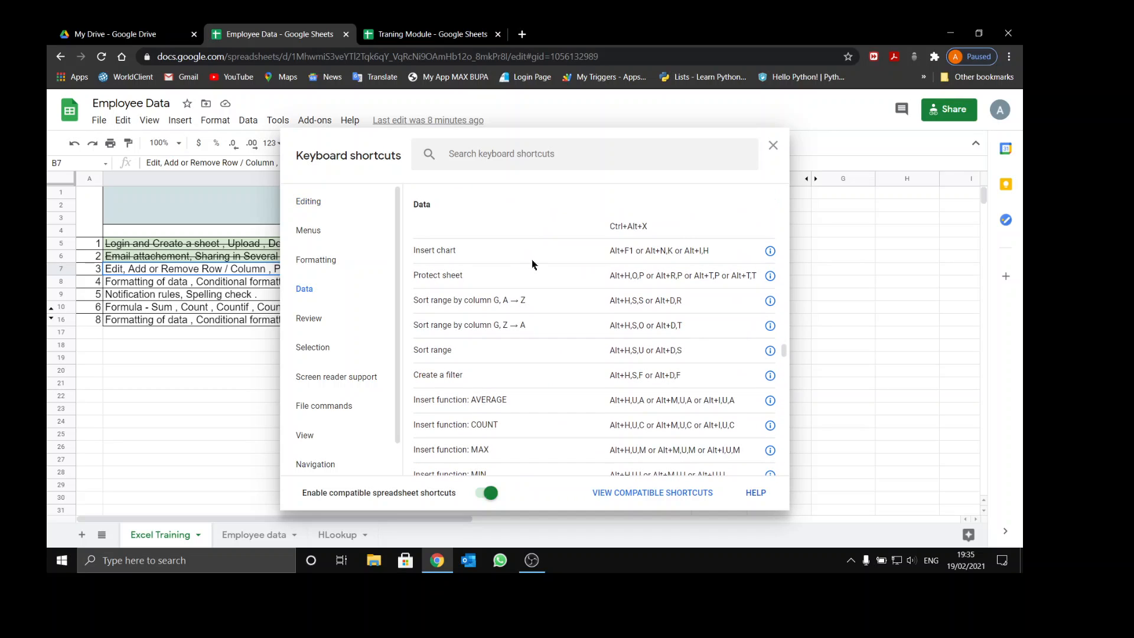
{"action": "scroll", "coordinate": [532, 265], "scroll_direction": "down", "scroll_amount": 2}
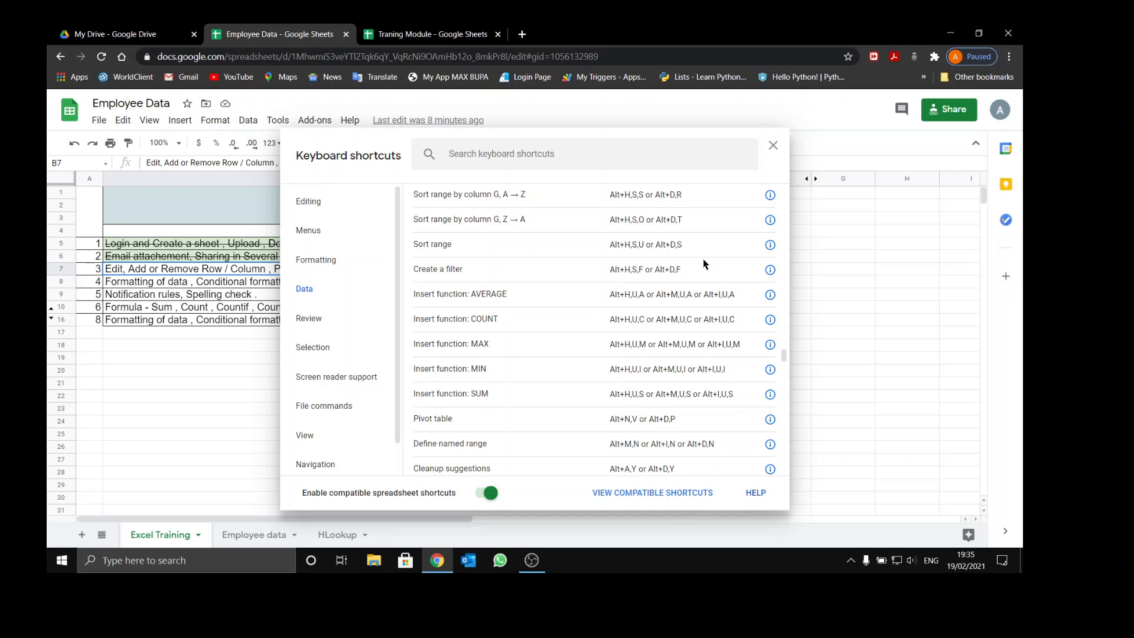
{"action": "scroll", "coordinate": [398, 365], "scroll_direction": "down", "scroll_amount": 1}
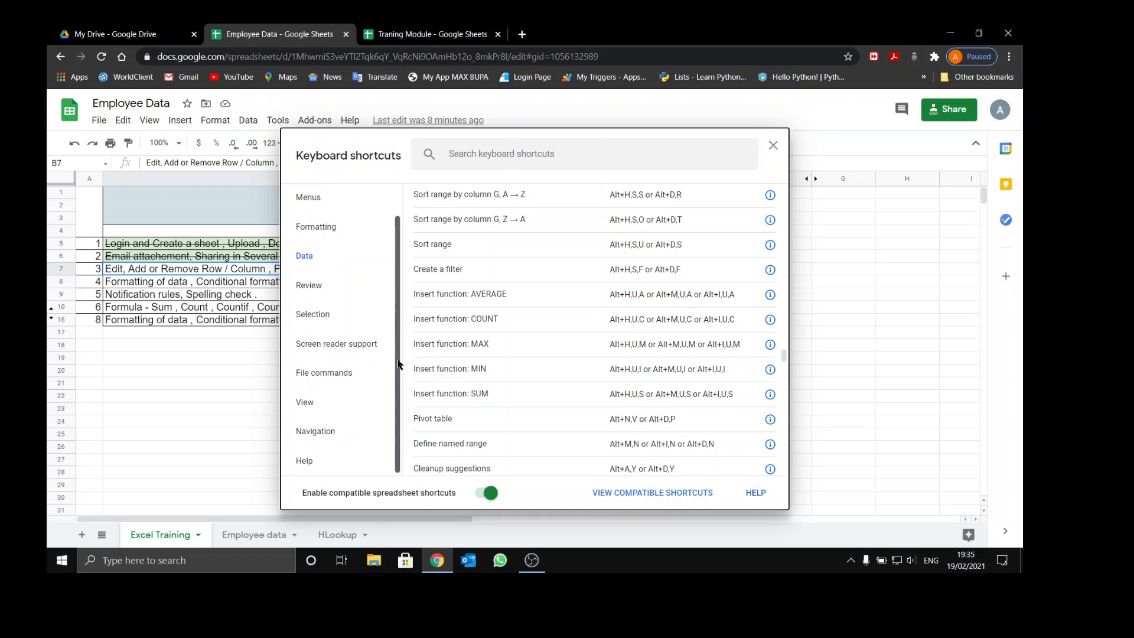
{"action": "left_click", "coordinate": [330, 407]}
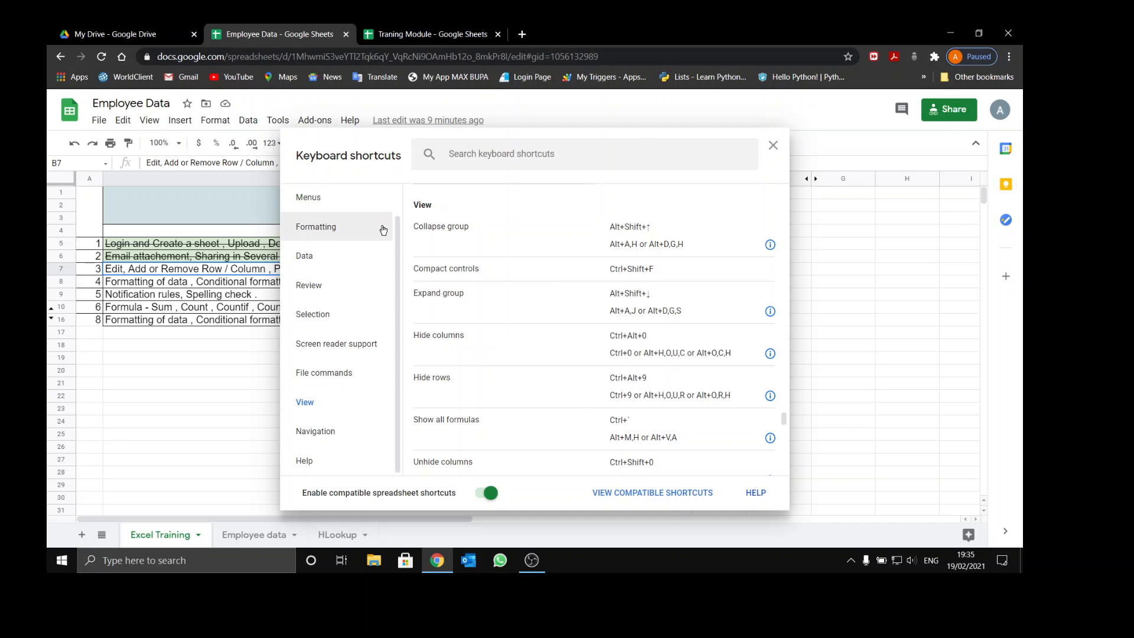
{"action": "left_click", "coordinate": [780, 148]}
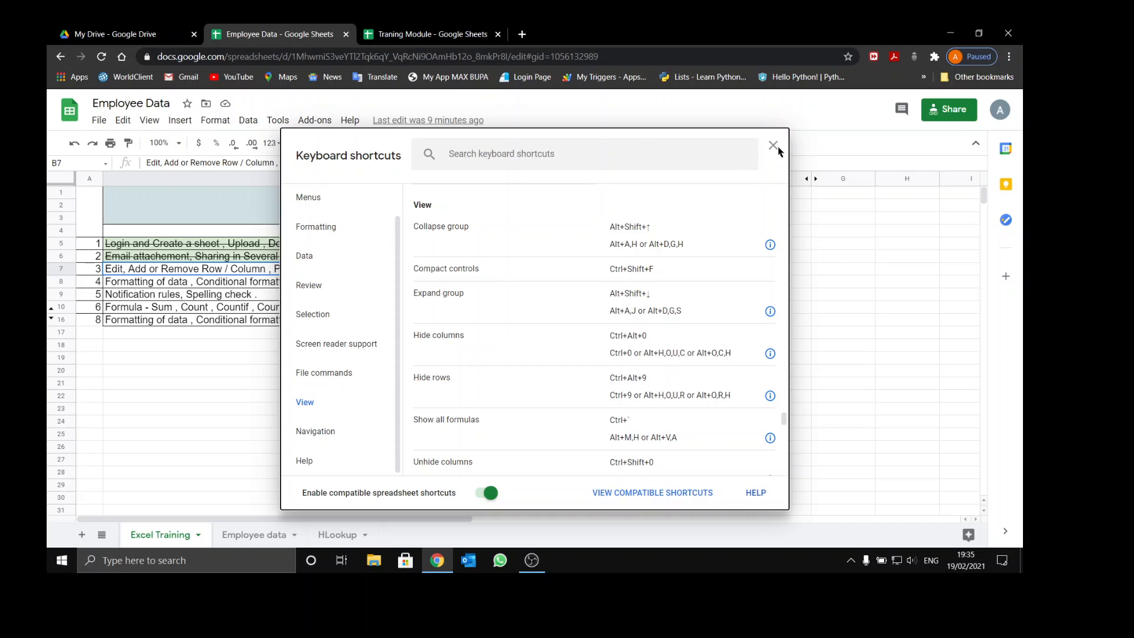
{"action": "left_click", "coordinate": [773, 145]}
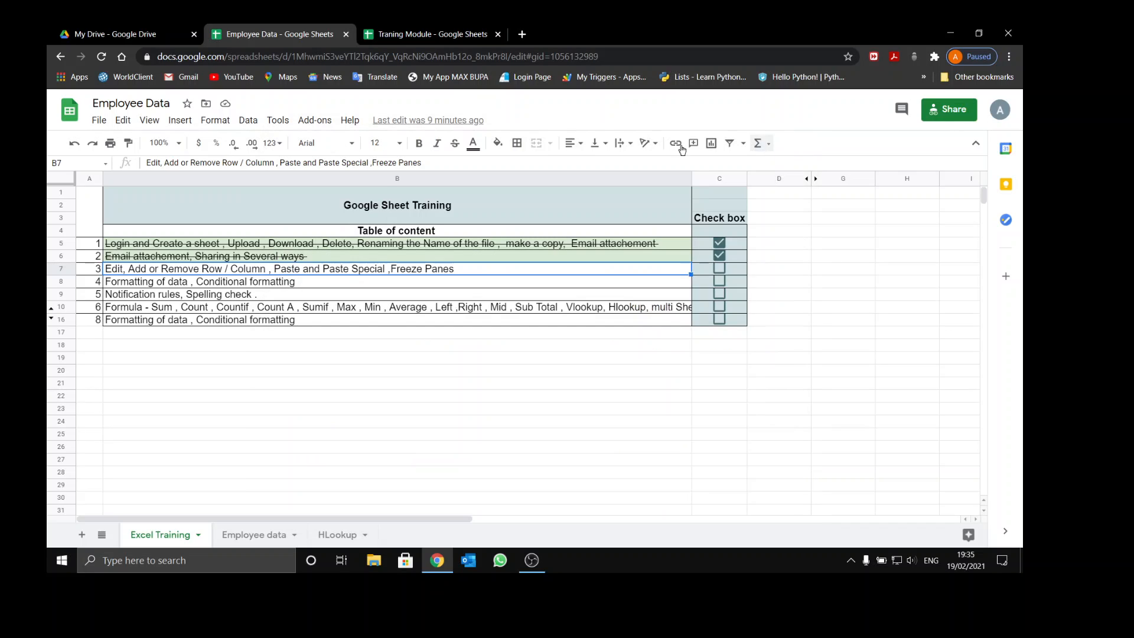
Create a filter with row 5 as its header row on the Excel Training sheet
{"action": "left_click", "coordinate": [62, 207]}
{"action": "left_click", "coordinate": [60, 243]}
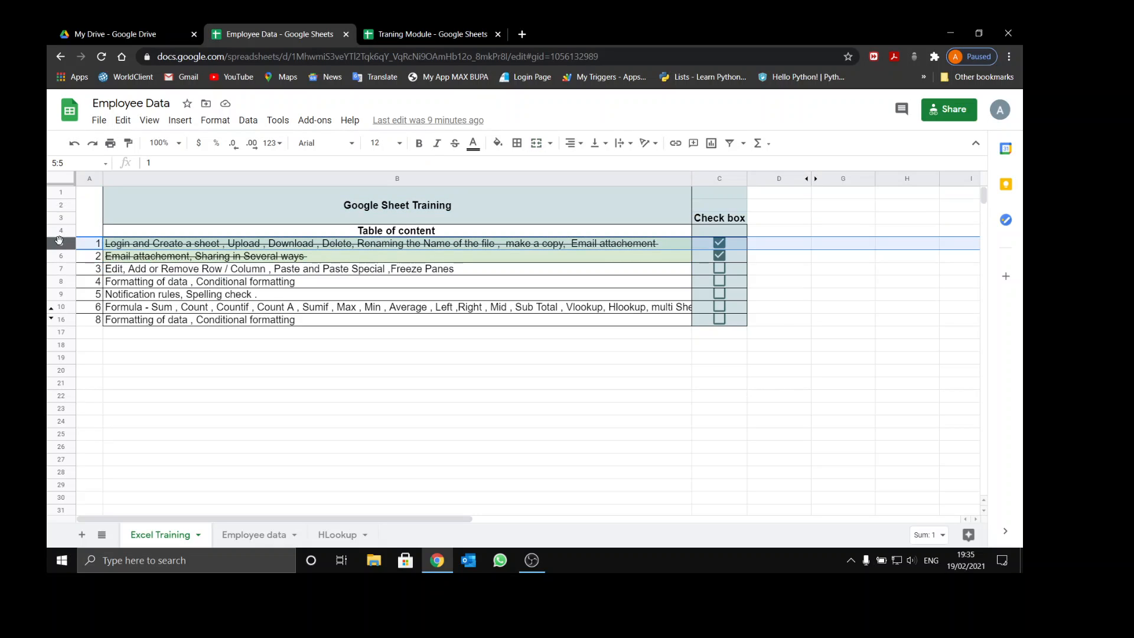
{"action": "key", "text": "alt+a"}
{"action": "key", "text": "t"}
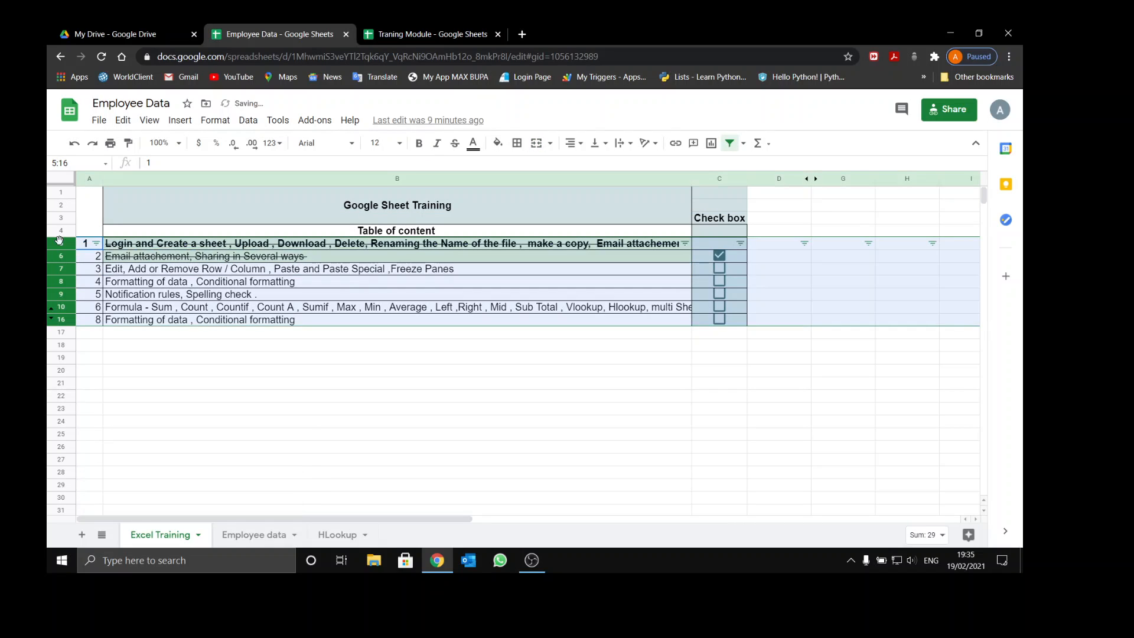
{"action": "left_click", "coordinate": [741, 243]}
{"action": "left_click", "coordinate": [350, 423]}
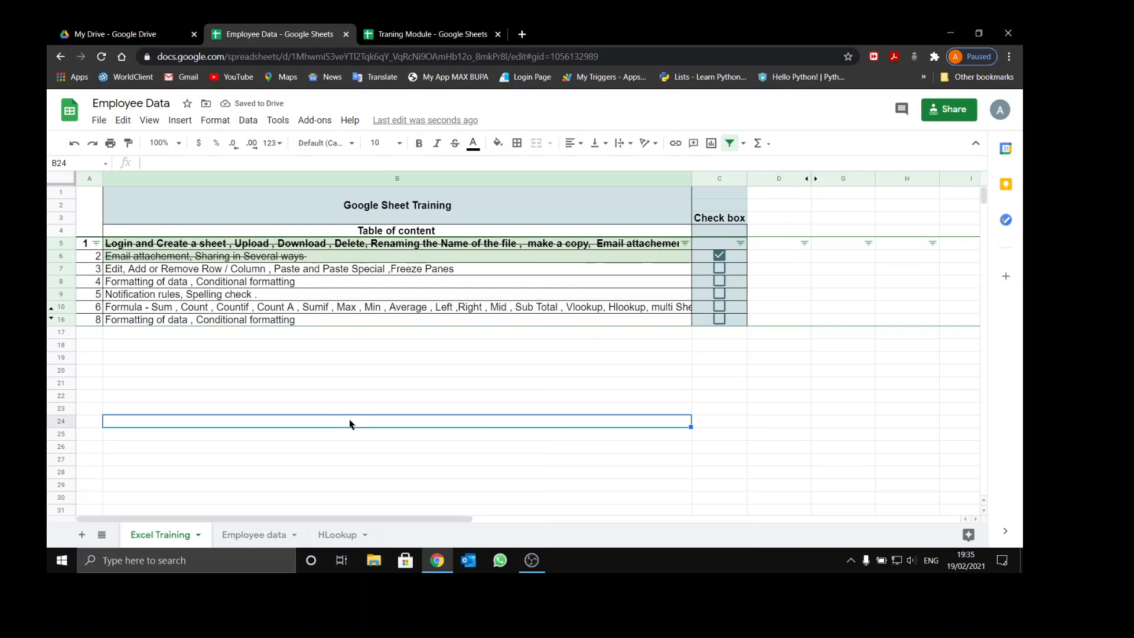
Remove the filter from row 5
{"action": "left_click", "coordinate": [54, 244]}
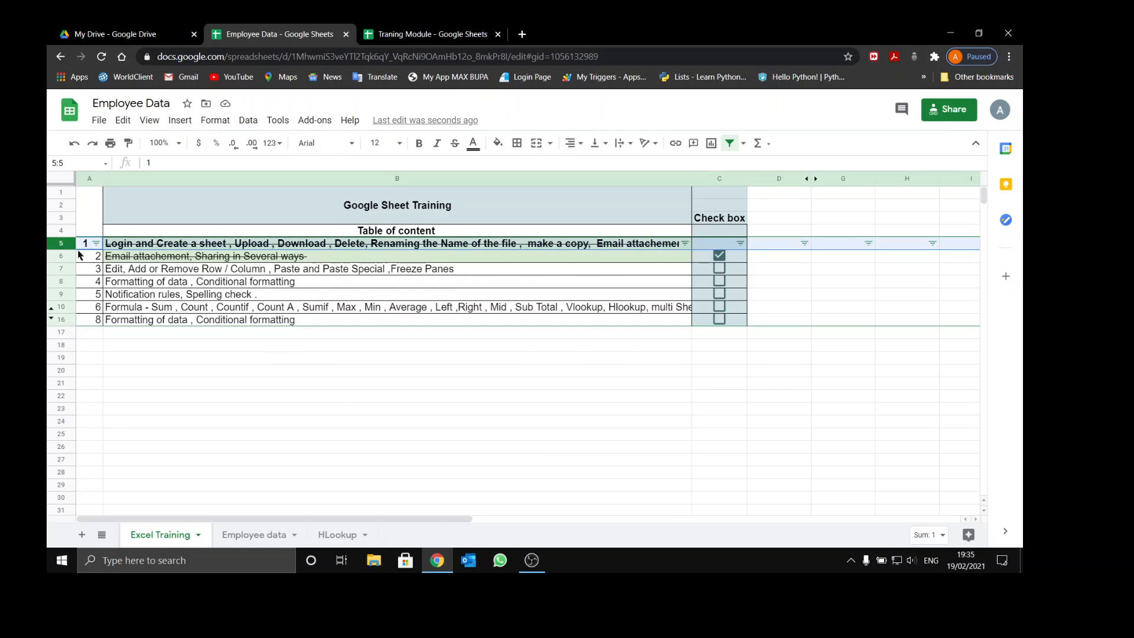
{"action": "key", "text": "ctrl+shift+l"}
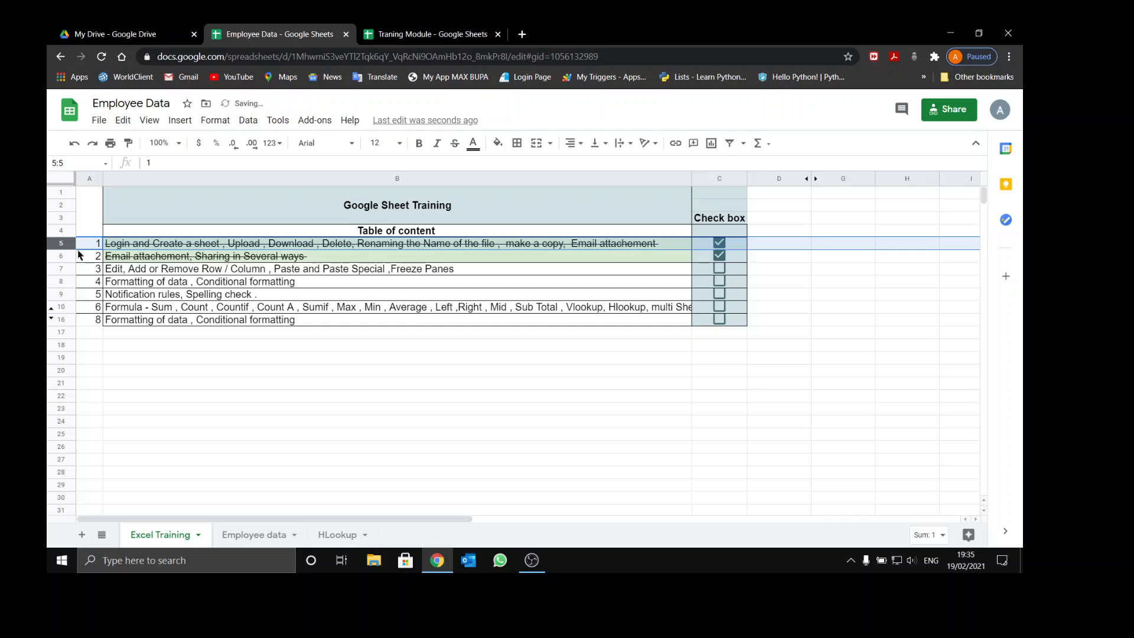
{"action": "left_click", "coordinate": [224, 372]}
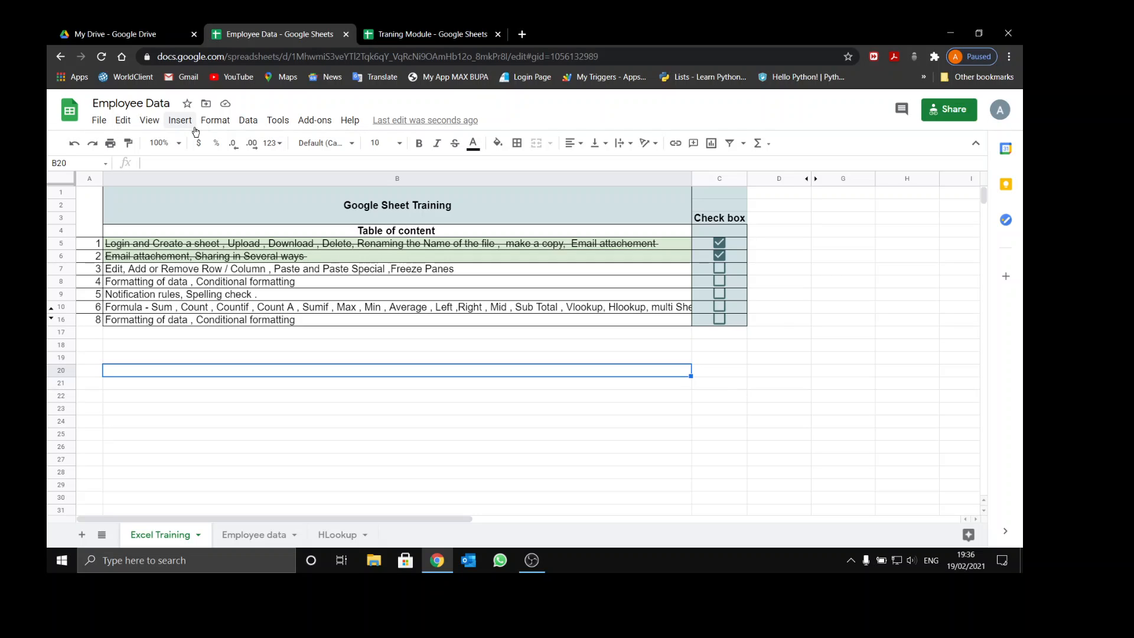
Move along row 18 out to column V and back to column A to examine how the unfrozen columns scroll
{"action": "left_click", "coordinate": [264, 345]}
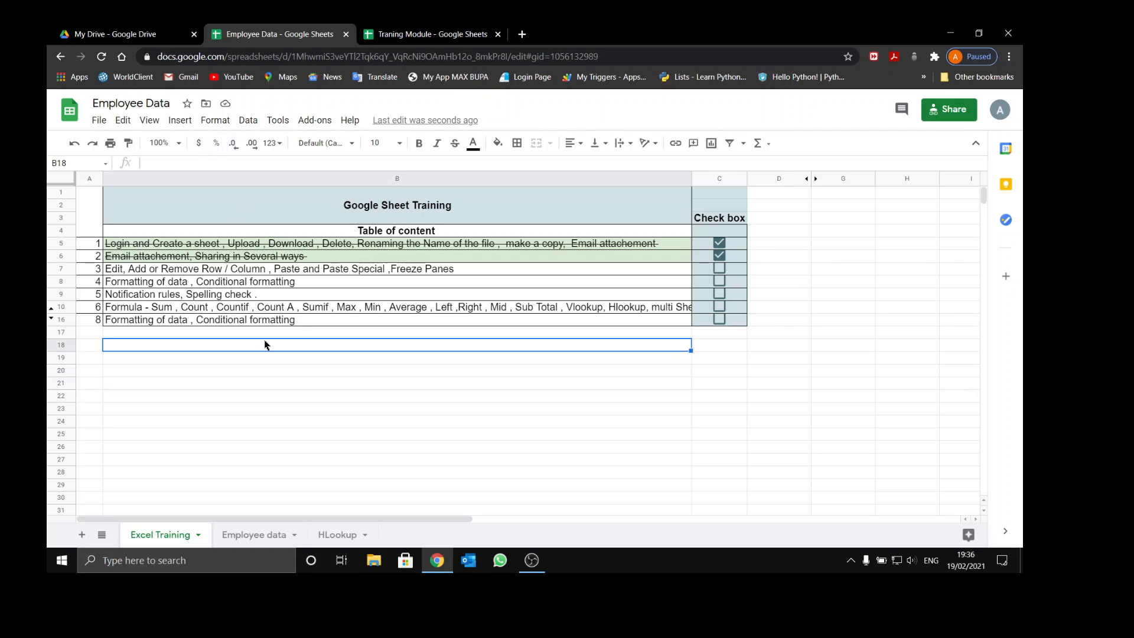
{"action": "key", "text": "Right"}
{"action": "key", "text": "Right"}
{"action": "key", "text": "Right"}
{"action": "key", "text": "Right"}
{"action": "key", "text": "Right"}
{"action": "key", "text": "Right"}
{"action": "key", "text": "Right"}
{"action": "key", "text": "Right"}
{"action": "key", "text": "Right"}
{"action": "key", "text": "Right"}
{"action": "key", "text": "Right"}
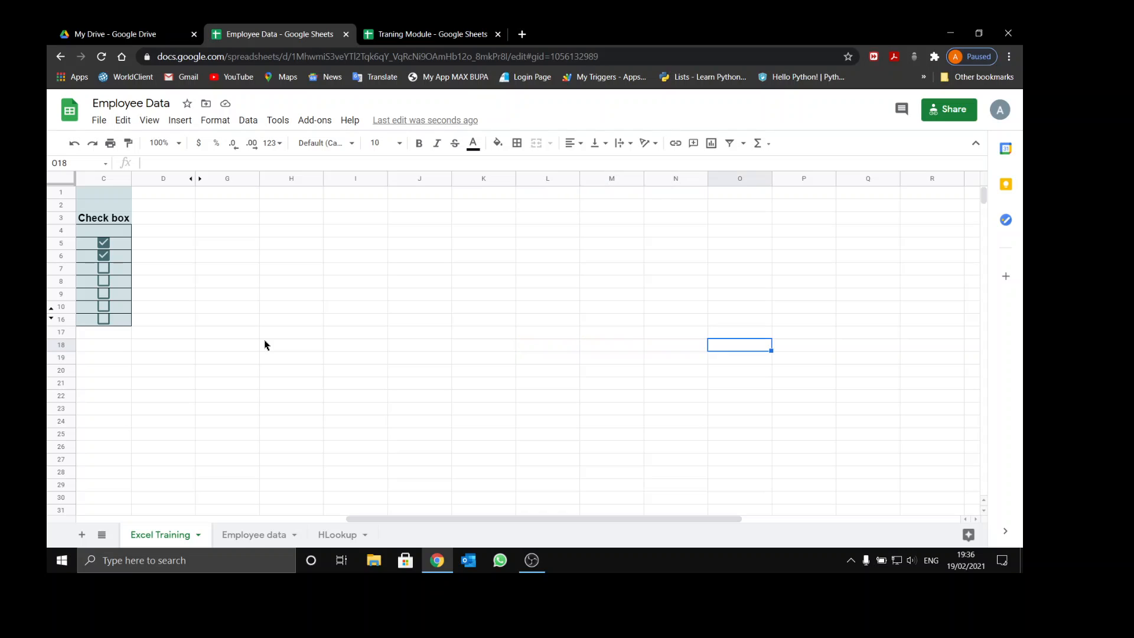
{"action": "key", "text": "Right"}
{"action": "key", "text": "Right"}
{"action": "key", "text": "Right"}
{"action": "key", "text": "Right"}
{"action": "key", "text": "Right"}
{"action": "key", "text": "Right"}
{"action": "key", "text": "Right"}
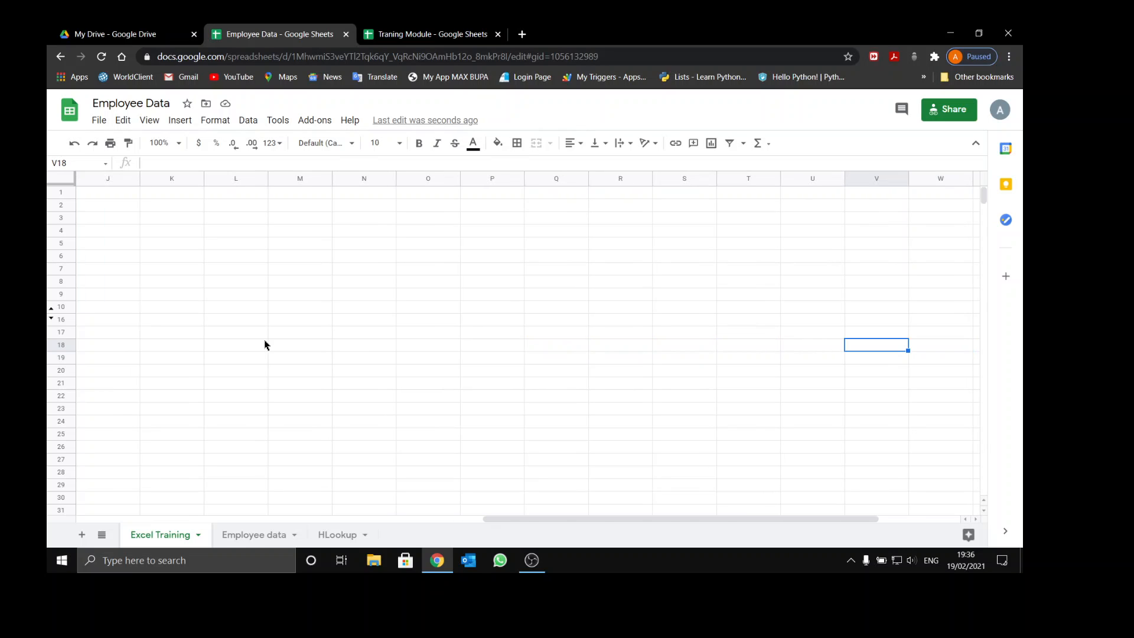
{"action": "key", "text": "Left"}
{"action": "key", "text": "Left"}
{"action": "key", "text": "Left"}
{"action": "key", "text": "Left"}
{"action": "key", "text": "Left"}
{"action": "key", "text": "Left"}
{"action": "key", "text": "Left"}
{"action": "key", "text": "Left"}
{"action": "key", "text": "Left"}
{"action": "key", "text": "Left"}
{"action": "key", "text": "Left"}
{"action": "key", "text": "Left"}
{"action": "key", "text": "Left"}
{"action": "key", "text": "Left"}
{"action": "key", "text": "Left"}
{"action": "key", "text": "Left"}
{"action": "key", "text": "Left"}
{"action": "key", "text": "Left"}
{"action": "key", "text": "Left"}
{"action": "key", "text": "Left"}
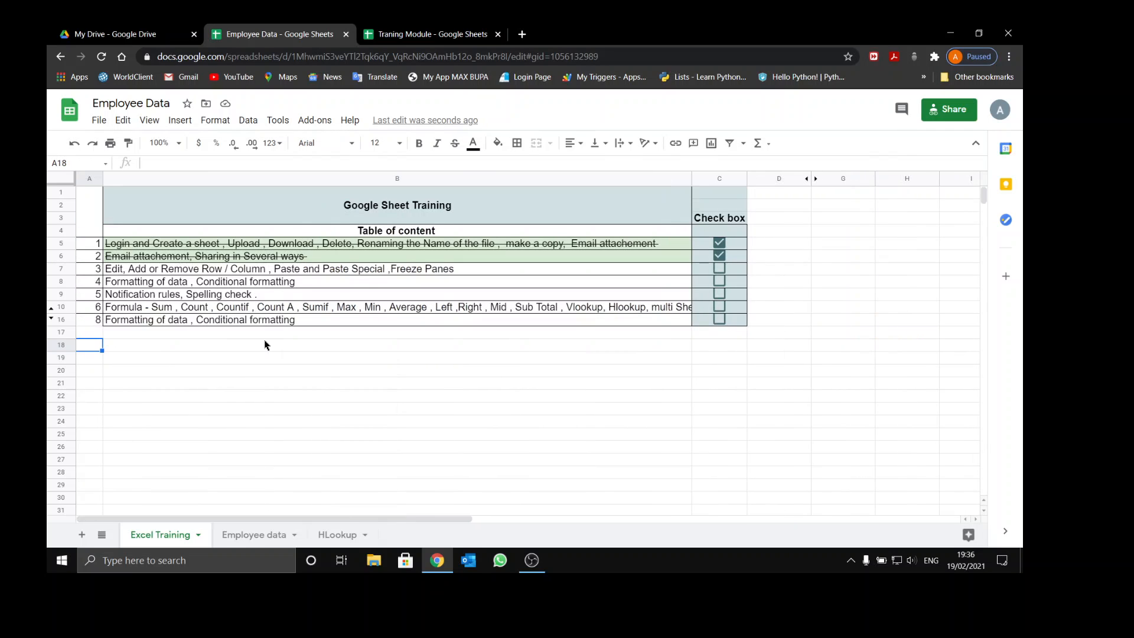
Freeze the sheet's columns up to and including column B
{"action": "left_click", "coordinate": [397, 232]}
{"action": "left_click", "coordinate": [665, 179]}
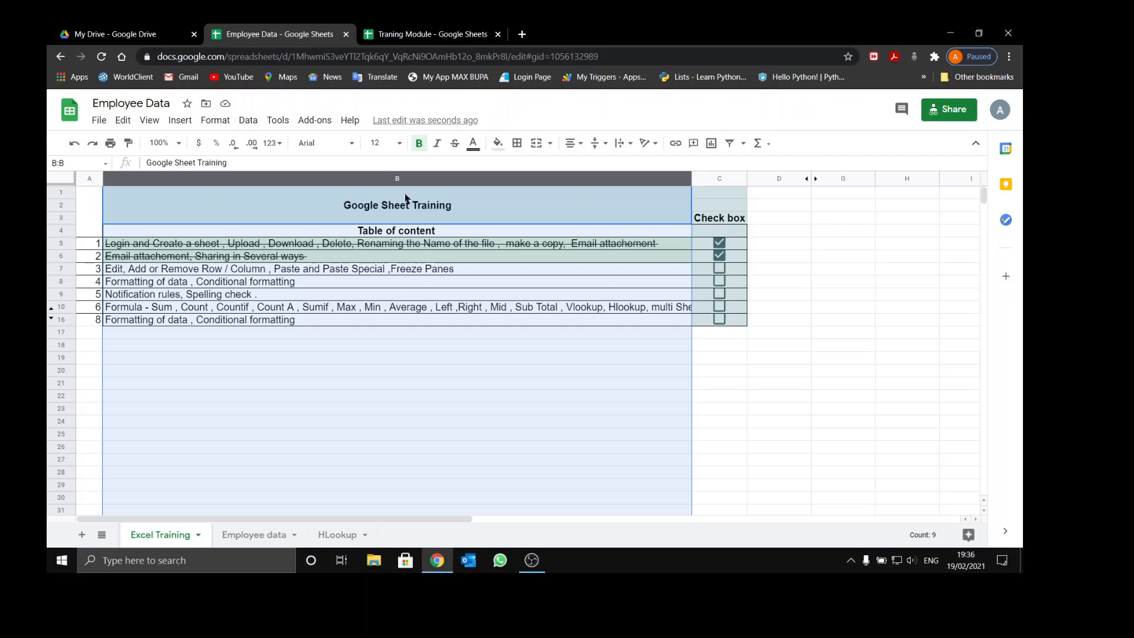
{"action": "left_click", "coordinate": [149, 120]}
{"action": "mouse_move", "coordinate": [177, 144]}
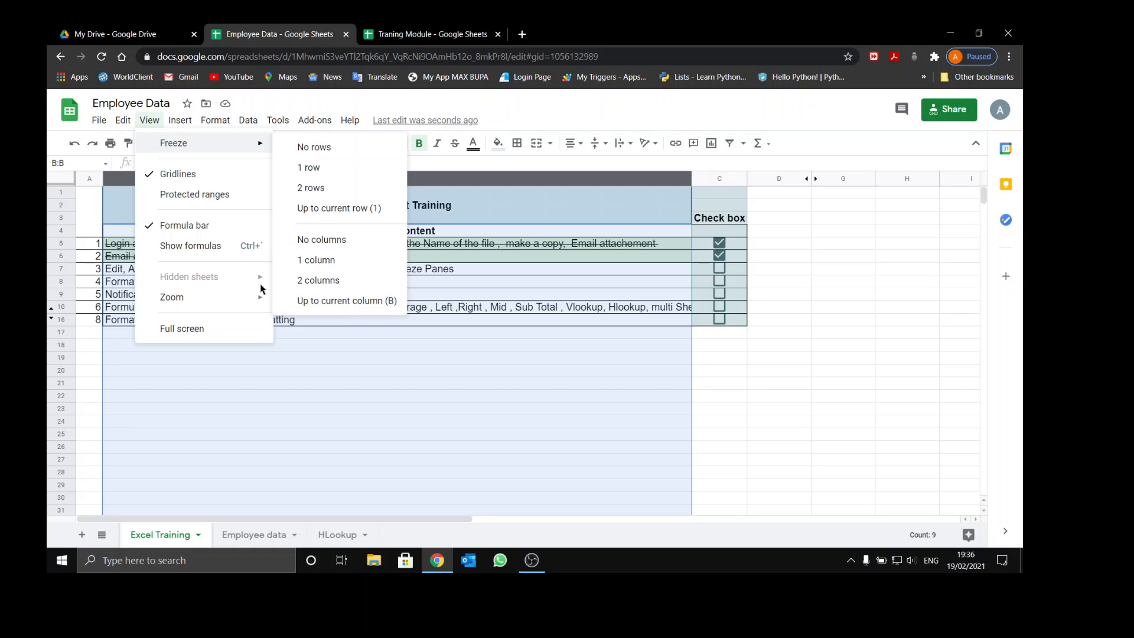
{"action": "left_click", "coordinate": [318, 302]}
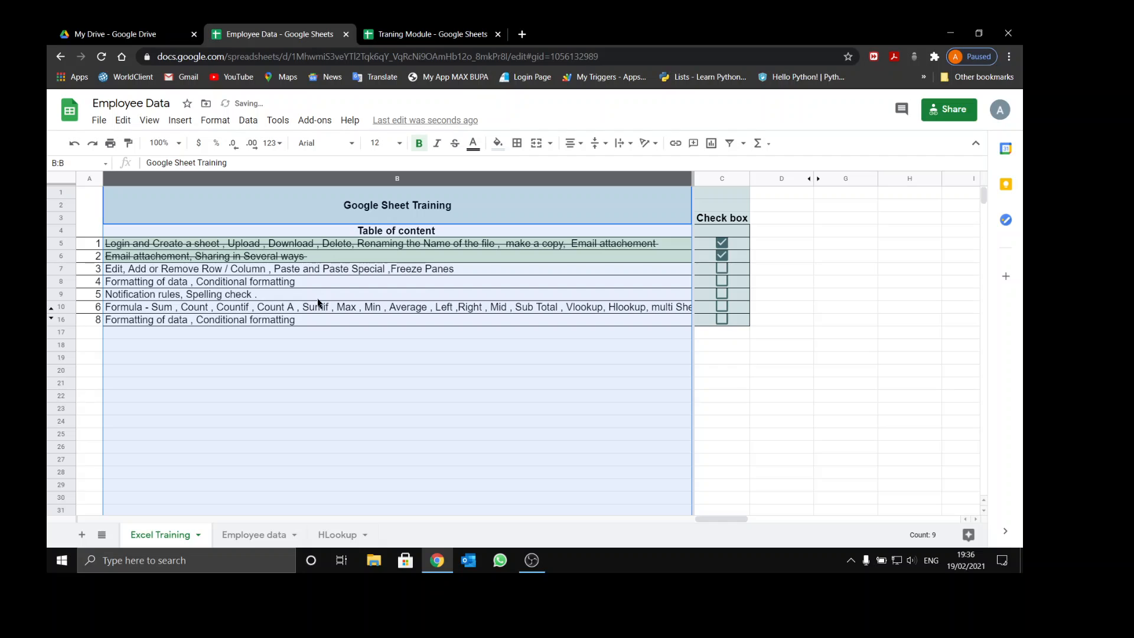
Move along row 1 out to column Y and return to C1 to check the frozen columns
{"action": "key", "text": "Right"}
{"action": "key", "text": "Right"}
{"action": "key", "text": "Right"}
{"action": "key", "text": "Right"}
{"action": "key", "text": "Right"}
{"action": "key", "text": "Right"}
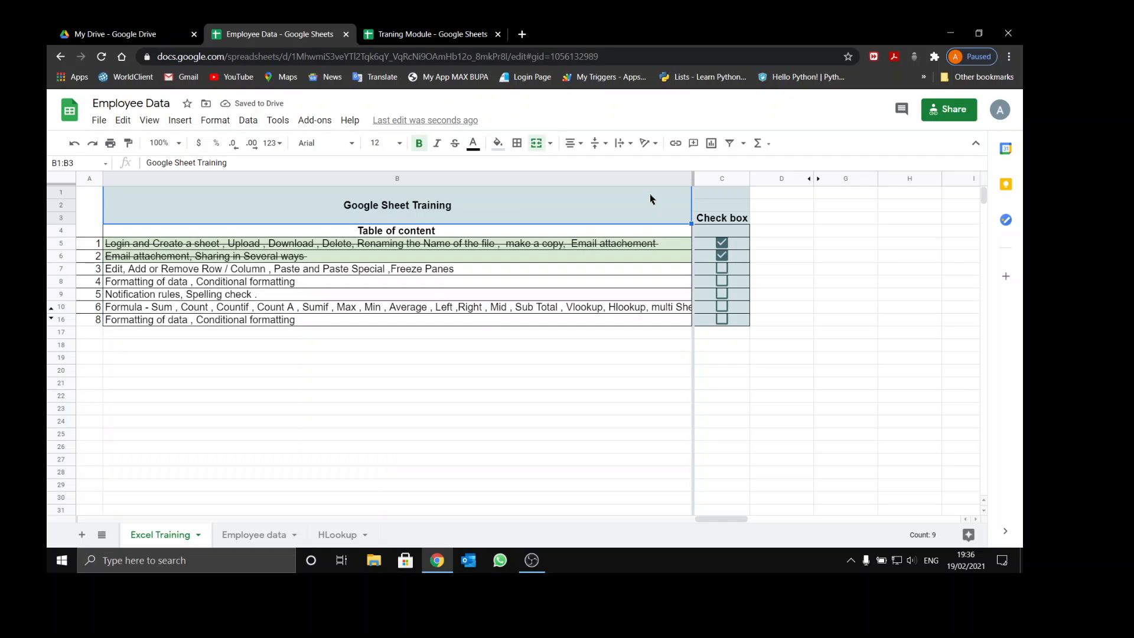
{"action": "key", "text": "Right"}
{"action": "key", "text": "Right"}
{"action": "key", "text": "Right"}
{"action": "key", "text": "Right"}
{"action": "key", "text": "Right"}
{"action": "key", "text": "Right"}
{"action": "key", "text": "Right"}
{"action": "key", "text": "Right"}
{"action": "key", "text": "Right"}
{"action": "key", "text": "Right"}
{"action": "key", "text": "Right"}
{"action": "key", "text": "Right"}
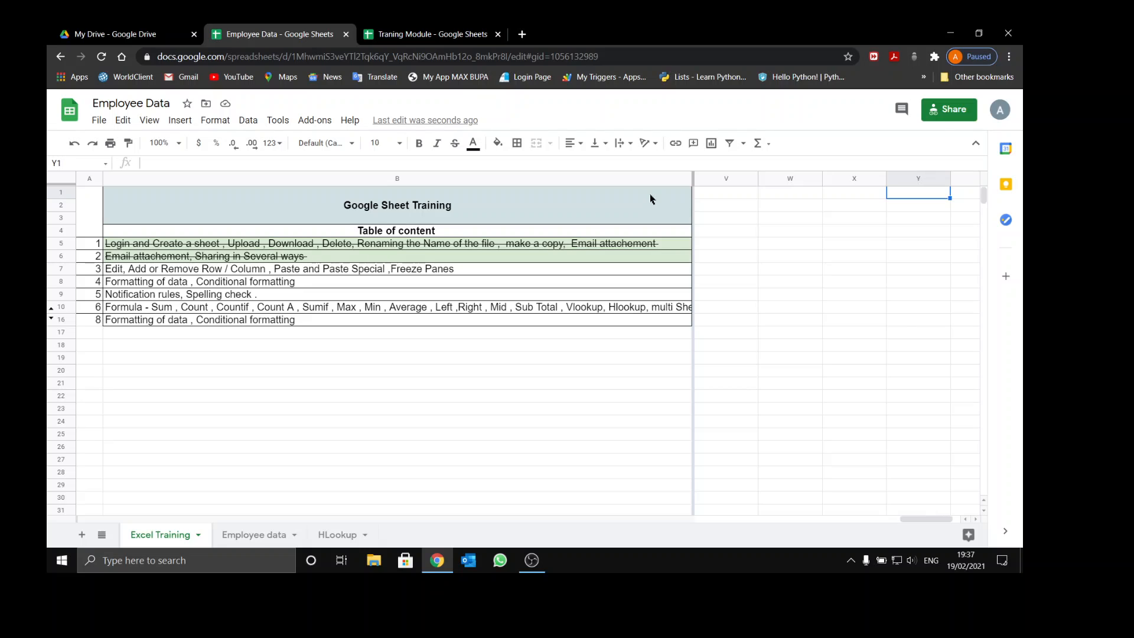
{"action": "key", "text": "Left"}
{"action": "key", "text": "Left"}
{"action": "key", "text": "Left"}
{"action": "key", "text": "Left"}
{"action": "key", "text": "ctrl+Home"}
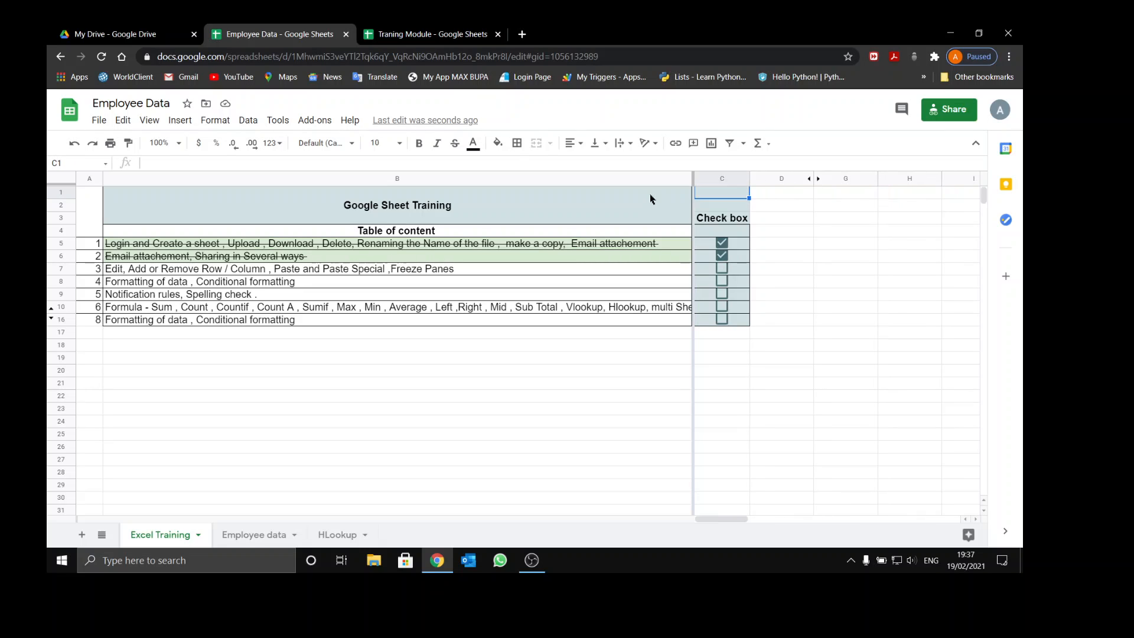
Freeze the sheet's rows up to and including row 4
{"action": "key", "text": "Right"}
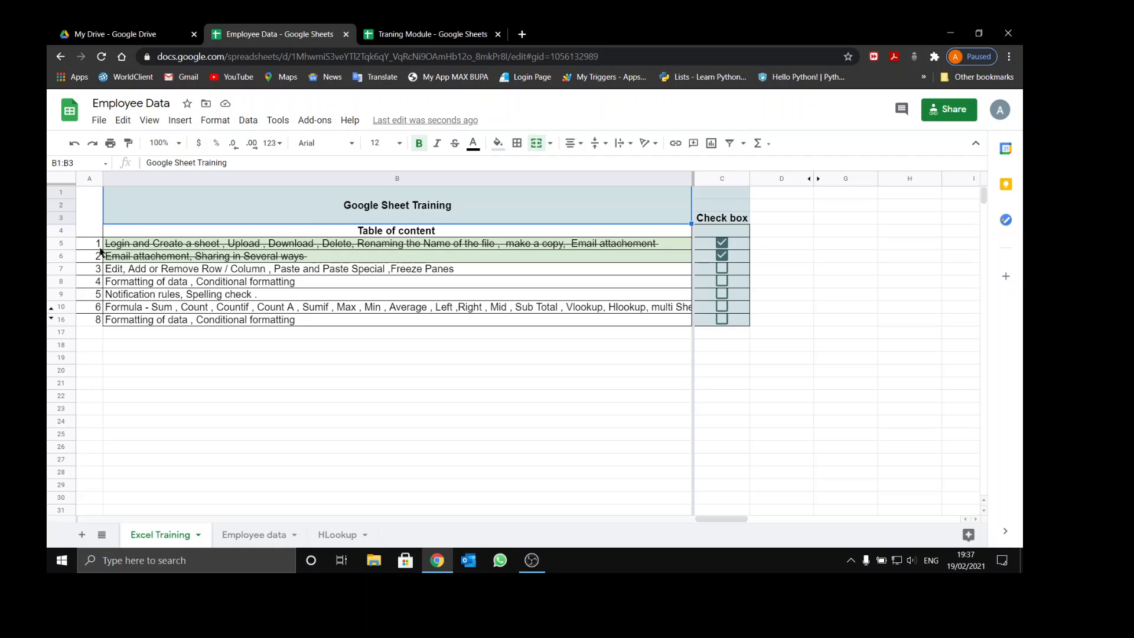
{"action": "left_click", "coordinate": [61, 230]}
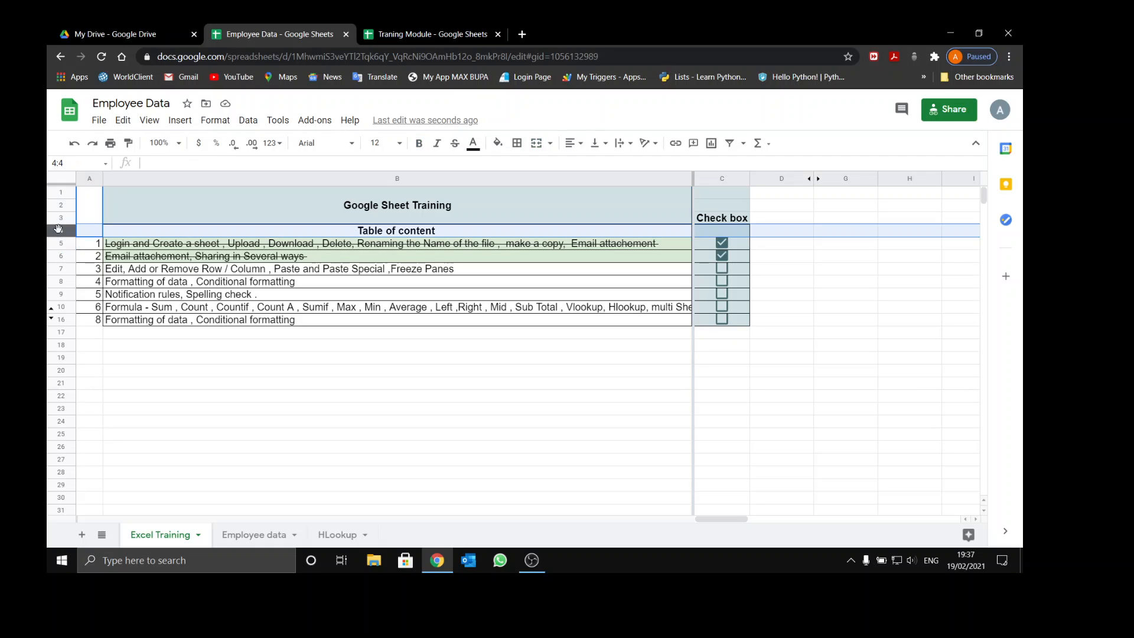
{"action": "left_click", "coordinate": [150, 120]}
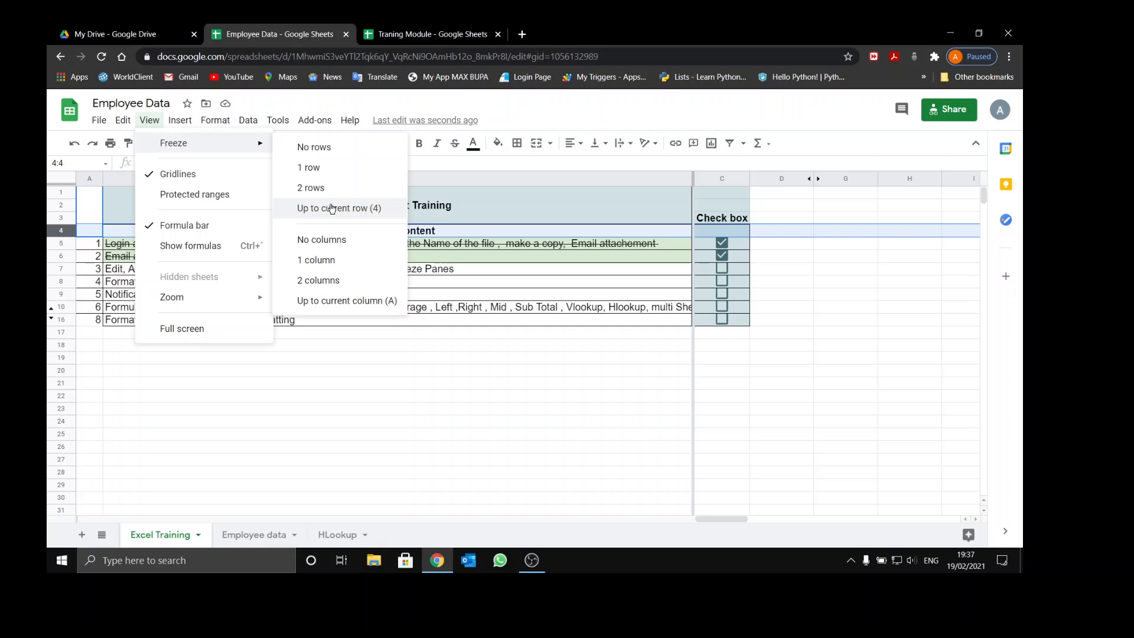
{"action": "left_click", "coordinate": [332, 208]}
{"action": "scroll", "coordinate": [331, 259], "scroll_direction": "down", "scroll_amount": 1}
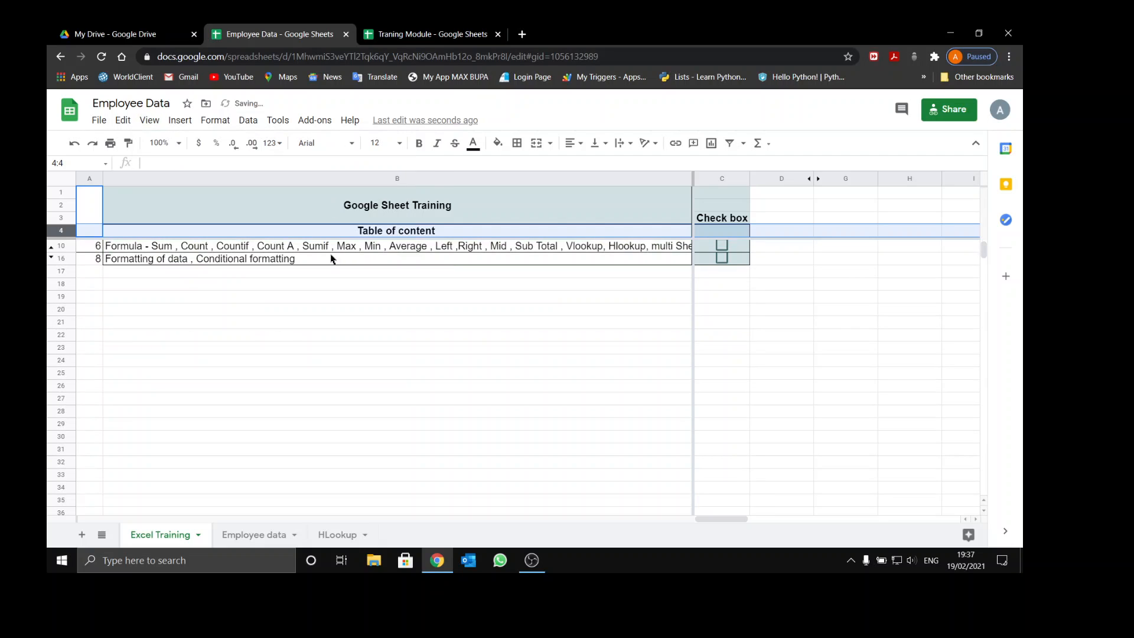
{"action": "scroll", "coordinate": [306, 310], "scroll_direction": "down", "scroll_amount": 5}
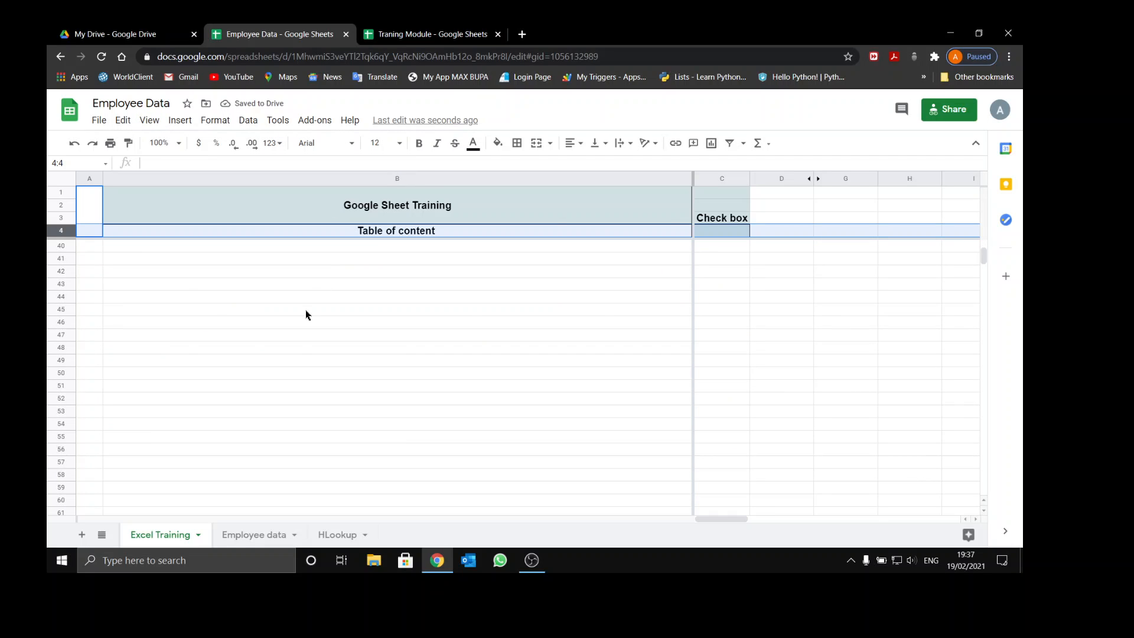
{"action": "scroll", "coordinate": [306, 310], "scroll_direction": "up", "scroll_amount": 5}
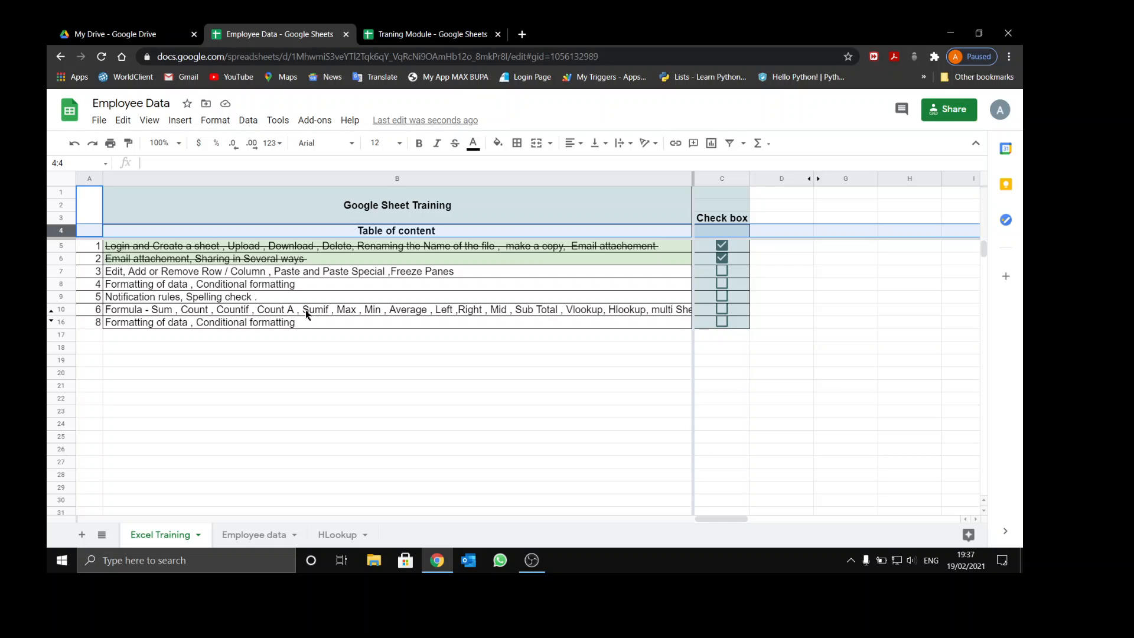
Enter the text "sd" in cell H3
{"action": "left_click", "coordinate": [352, 273]}
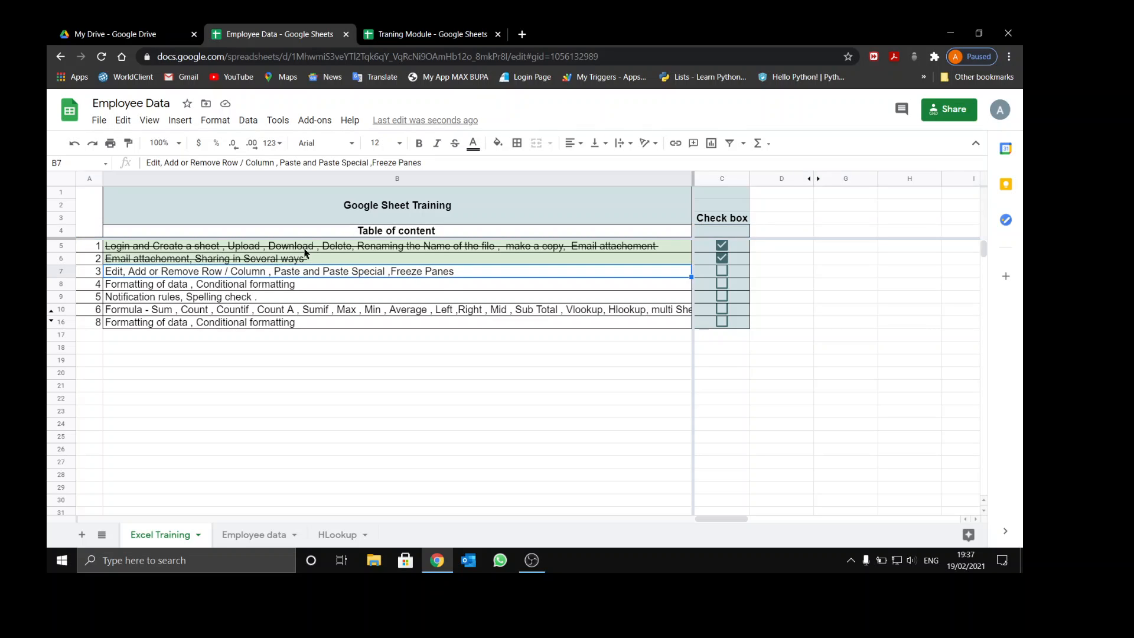
{"action": "left_click", "coordinate": [782, 178]}
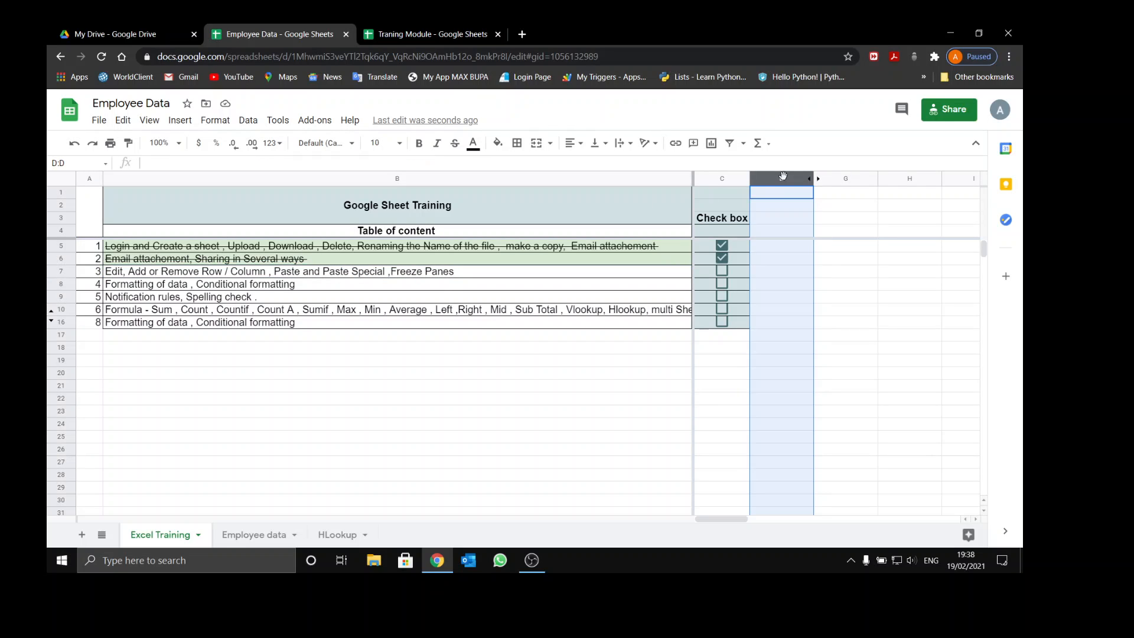
{"action": "left_click", "coordinate": [855, 178]}
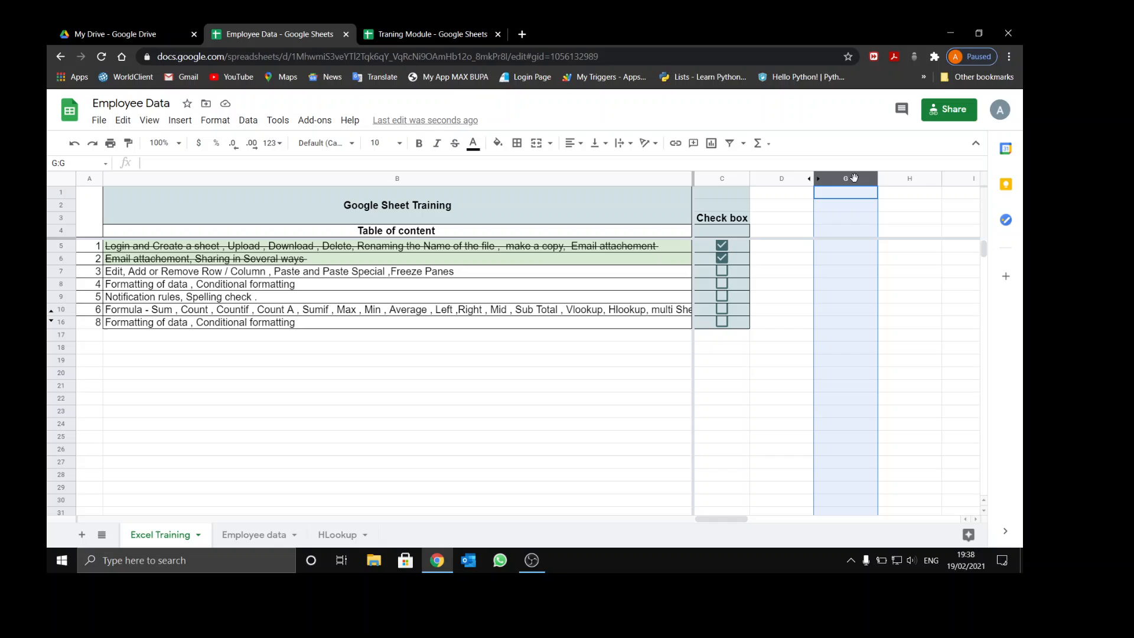
{"action": "left_click", "coordinate": [898, 178]}
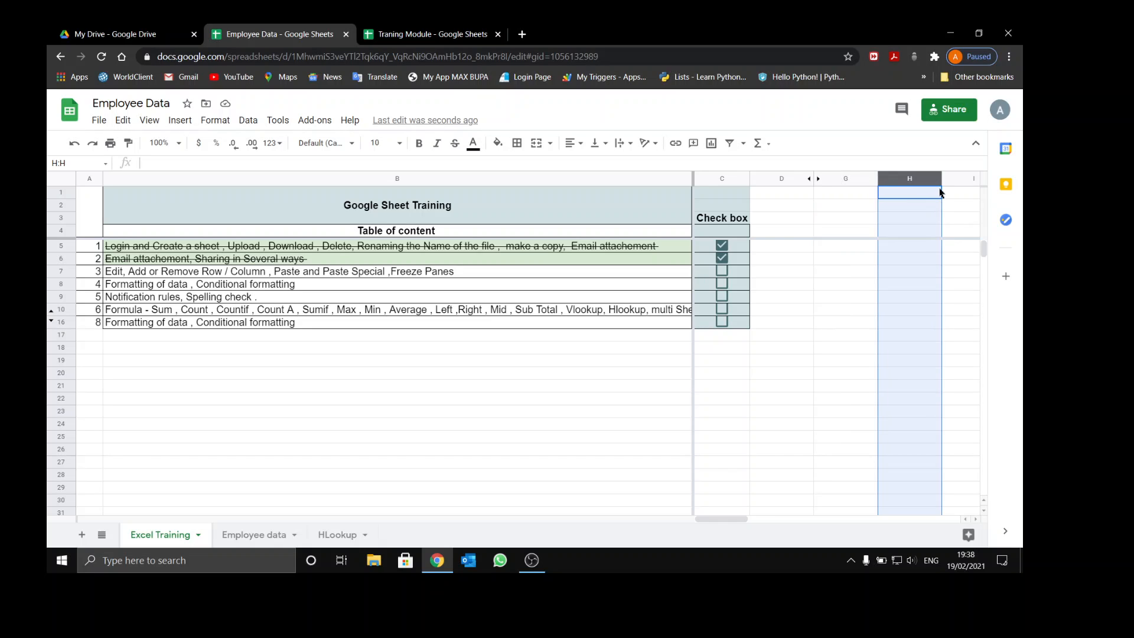
{"action": "left_click", "coordinate": [887, 220]}
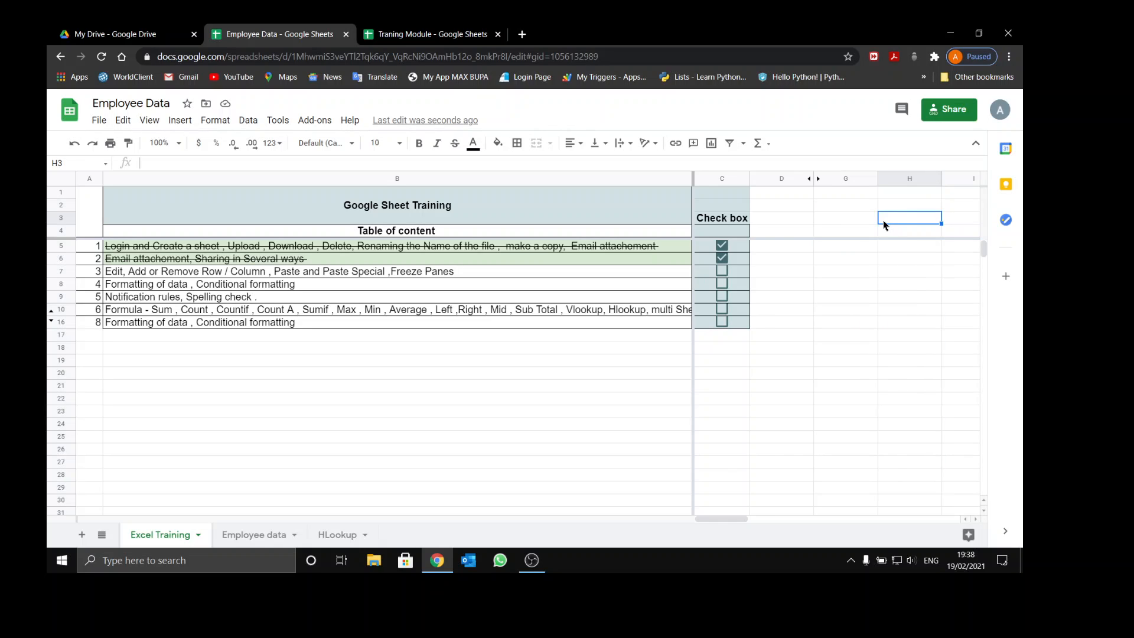
{"action": "type", "text": "sd"}
{"action": "key", "text": "Tab"}
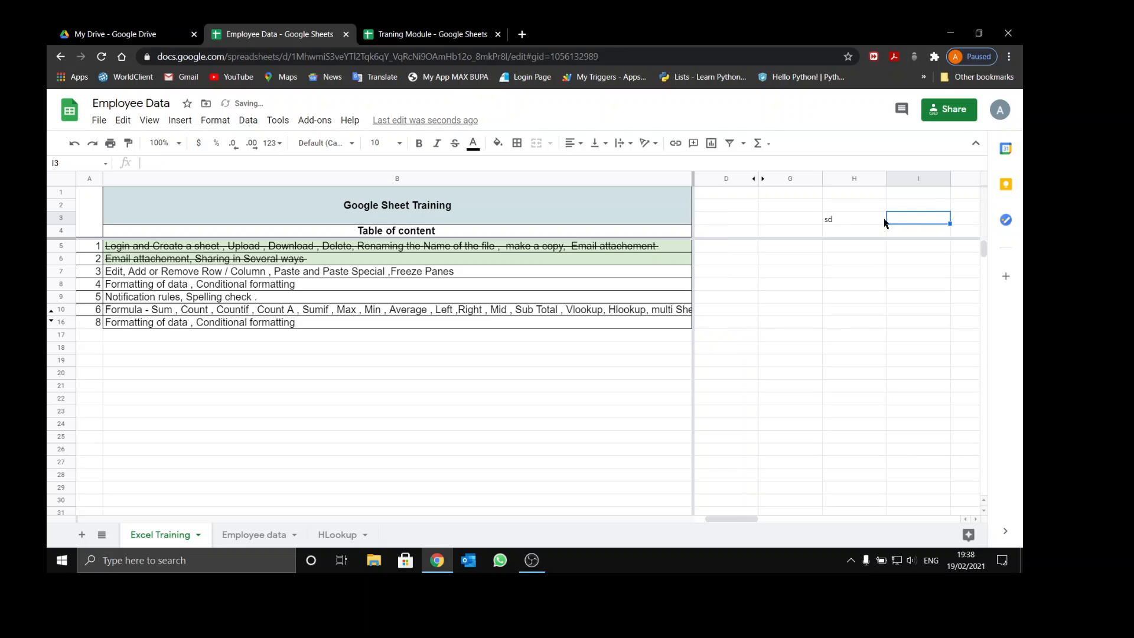
Try inserting a new column at column H, and undo the insertion
{"action": "left_click", "coordinate": [851, 179]}
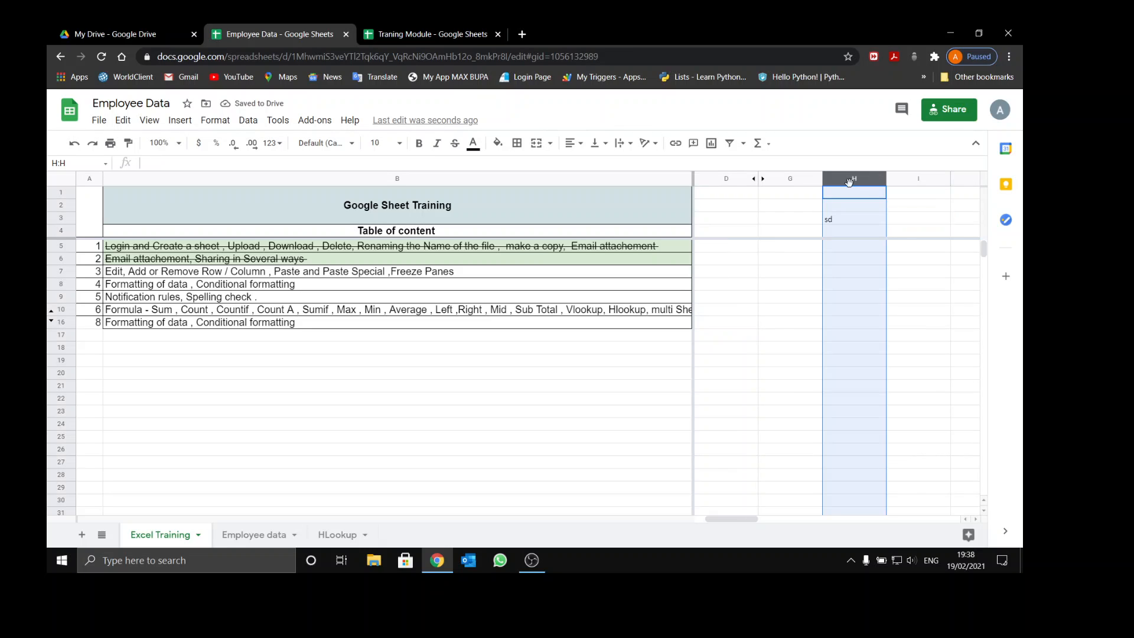
{"action": "key", "text": "ctrl+alt+equal"}
{"action": "key", "text": "ctrl+z"}
{"action": "key", "text": "Down"}
{"action": "key", "text": "Left"}
{"action": "key", "text": "ctrl+z"}
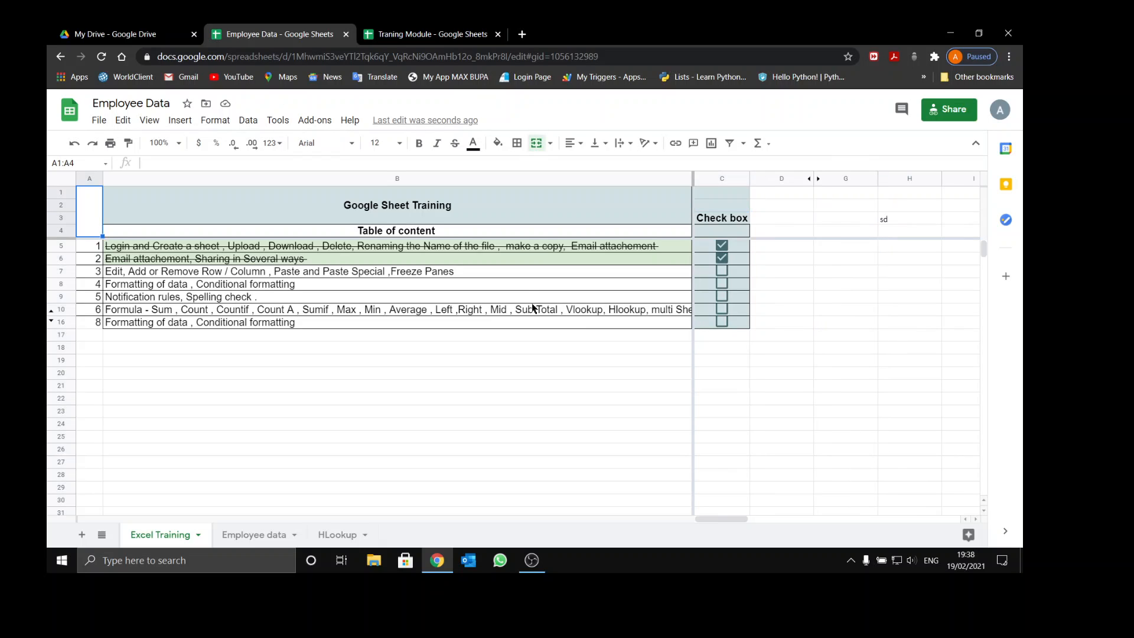
Go down column A to the empty rows below the table and select the entire columns A and B in turn
{"action": "key", "text": "Down"}
{"action": "key", "text": "Down"}
{"action": "key", "text": "Down"}
{"action": "key", "text": "Down"}
{"action": "key", "text": "Down"}
{"action": "key", "text": "Down"}
{"action": "key", "text": "Down"}
{"action": "key", "text": "Down"}
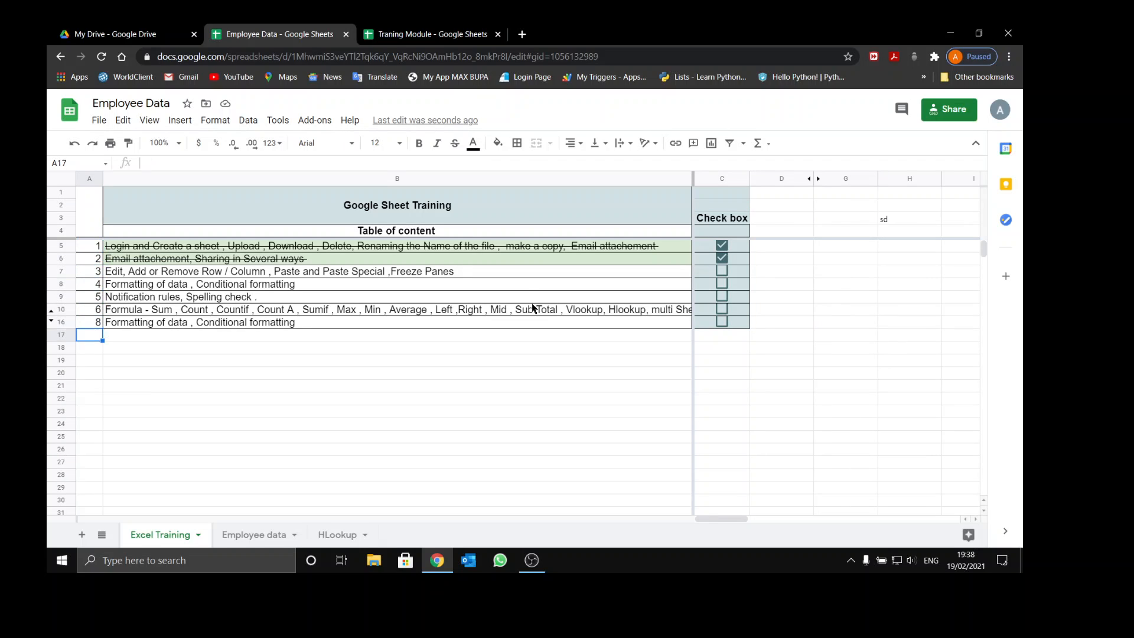
{"action": "key", "text": "ctrl+space"}
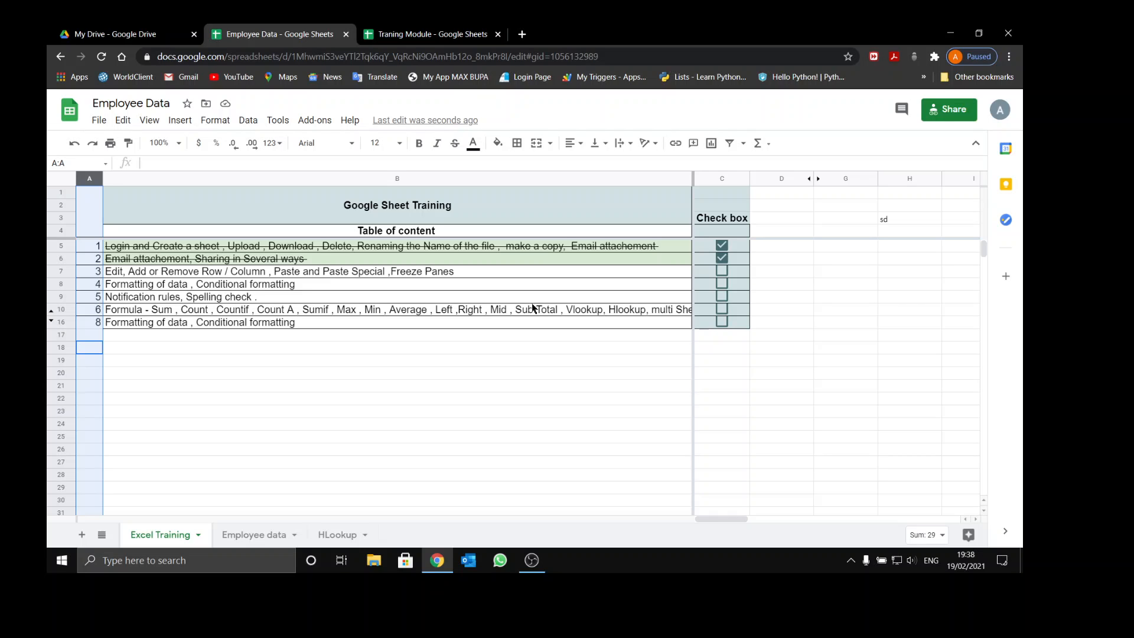
{"action": "key", "text": "Down"}
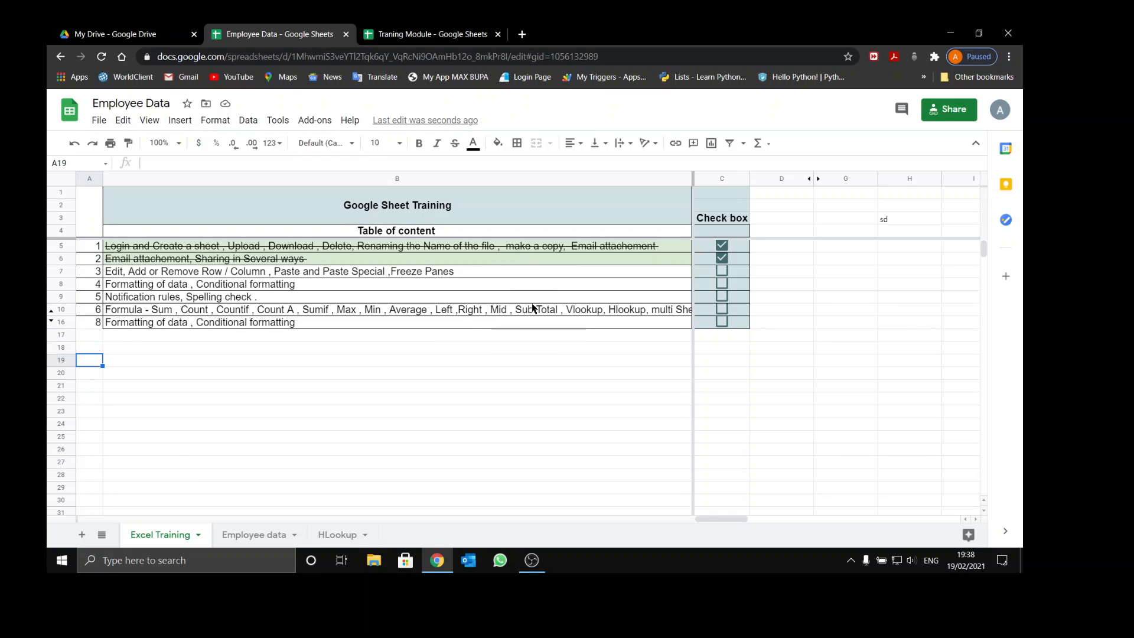
{"action": "key", "text": "ctrl+space"}
{"action": "key", "text": "Right"}
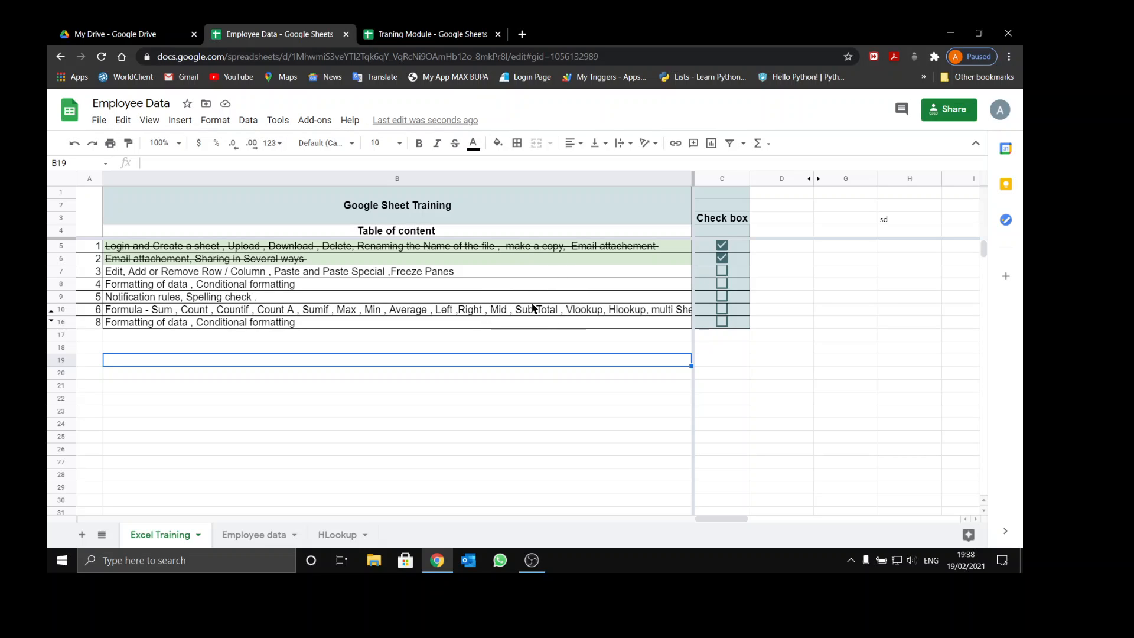
{"action": "key", "text": "ctrl+space"}
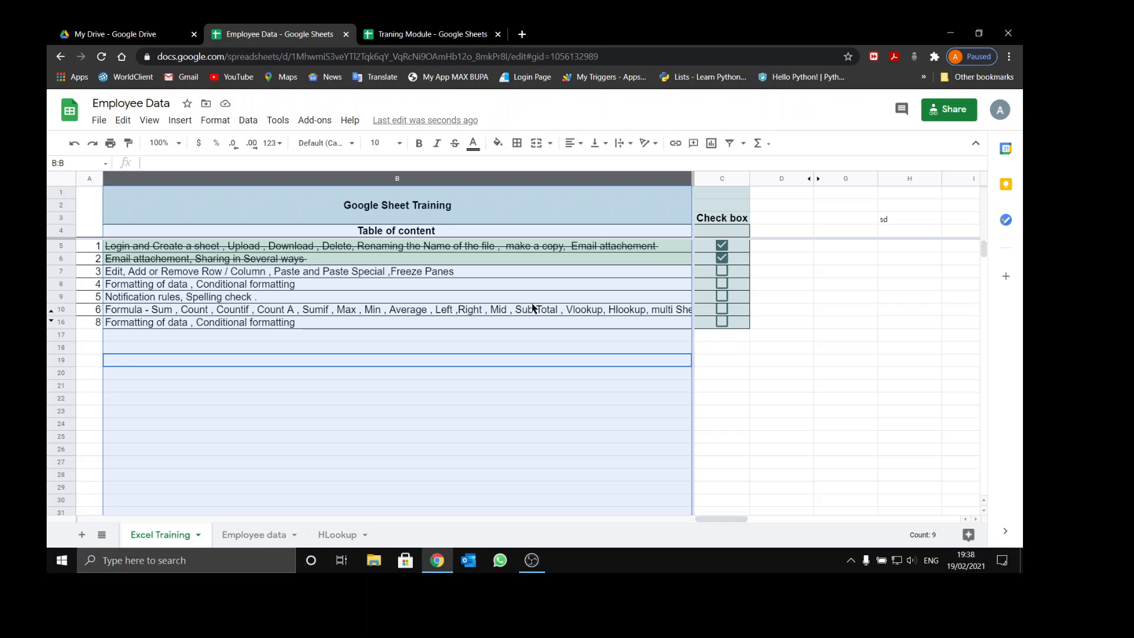
Delete the entire column A, and undo the deletion
{"action": "key", "text": "Left"}
{"action": "key", "text": "ctrl+space"}
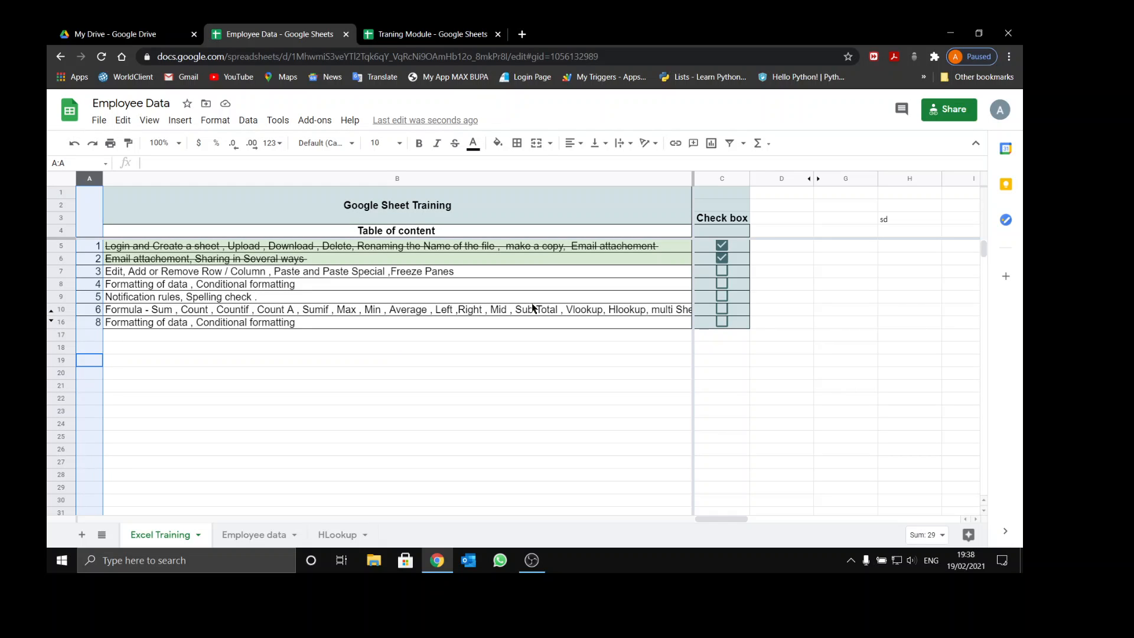
{"action": "key", "text": "ctrl+alt+minus"}
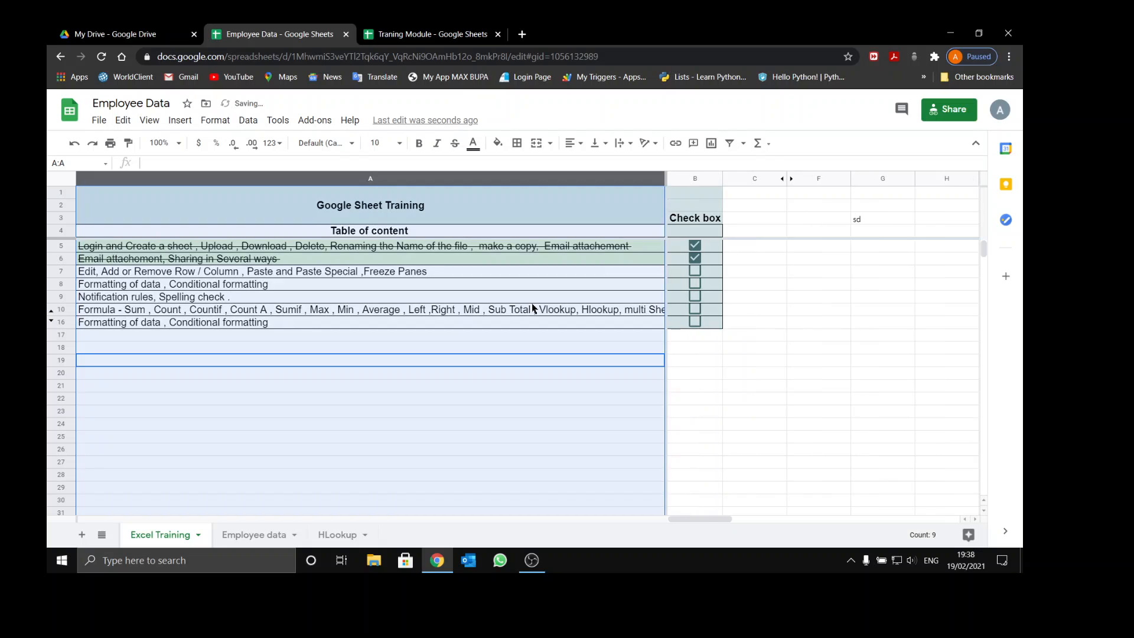
{"action": "key", "text": "ctrl+z"}
Select the entire row 22 below the table
{"action": "key", "text": "Down"}
{"action": "key", "text": "Down"}
{"action": "key", "text": "Down"}
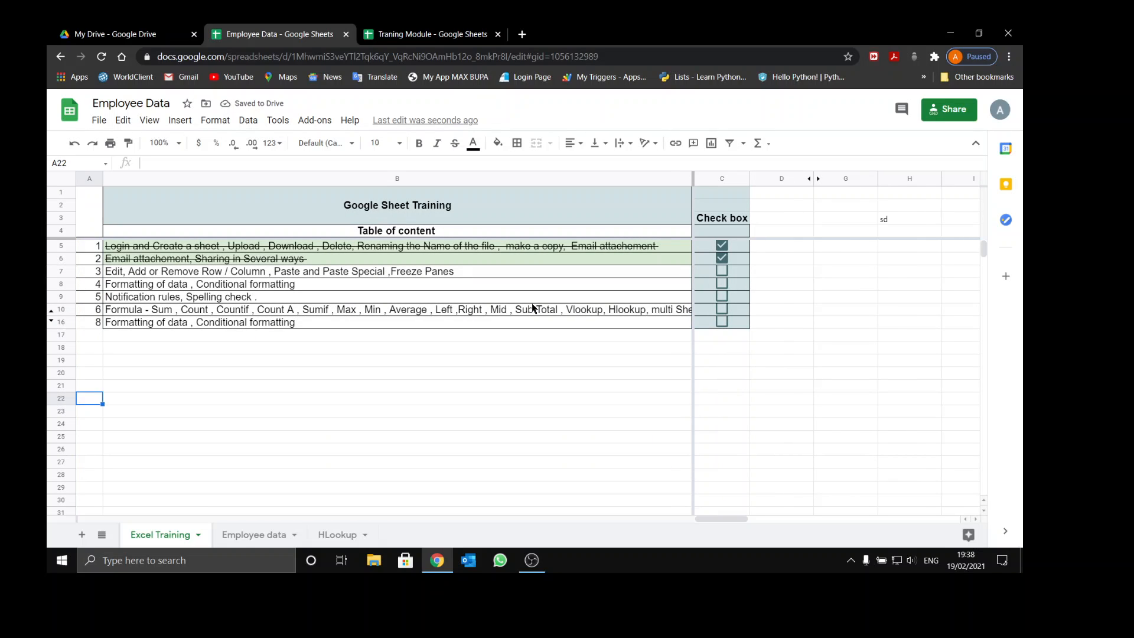
{"action": "key", "text": "shift+space"}
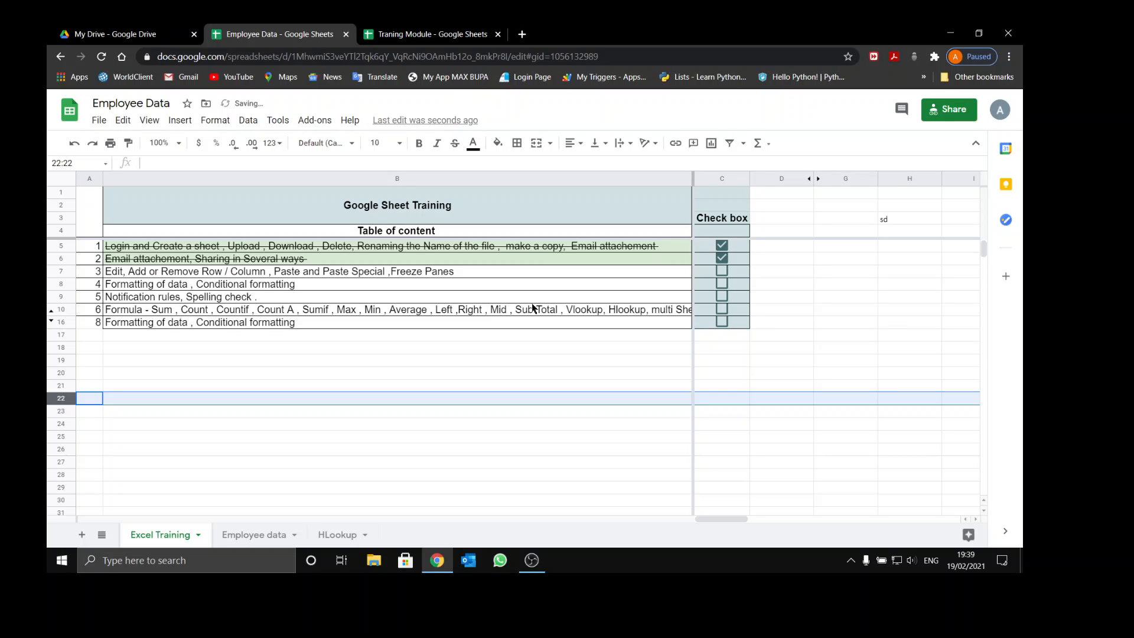
Enter "s" in cell B22, and clear the contents of the whole row 22
{"action": "key", "text": "Right"}
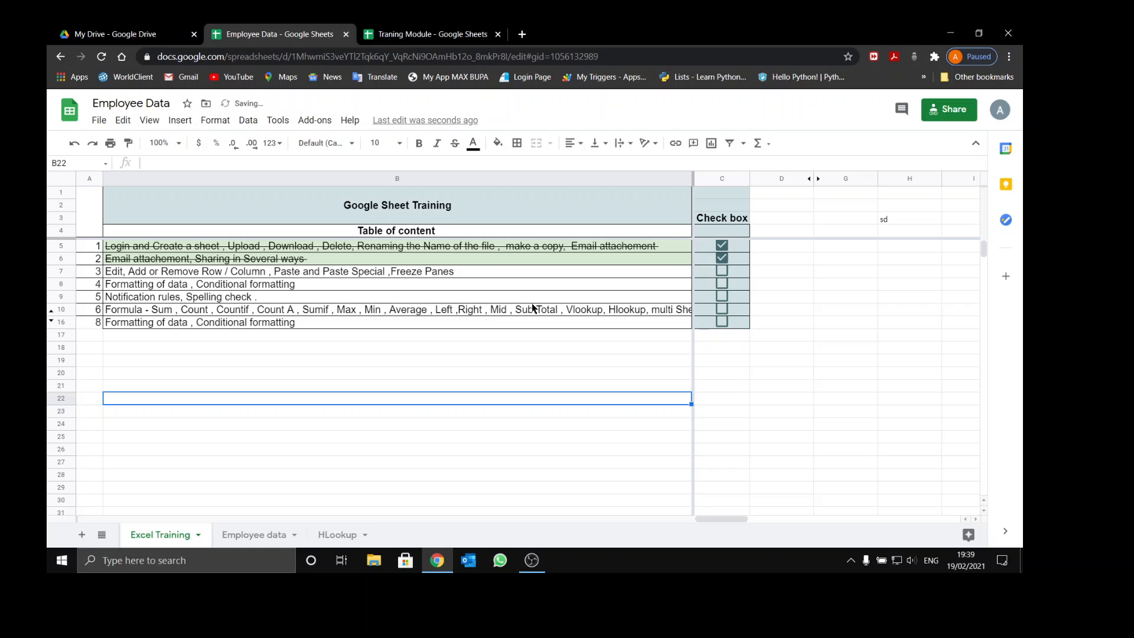
{"action": "type", "text": "s"}
{"action": "key", "text": "Return"}
{"action": "key", "text": "Up"}
{"action": "key", "text": "shift+space"}
{"action": "key", "text": "Delete"}
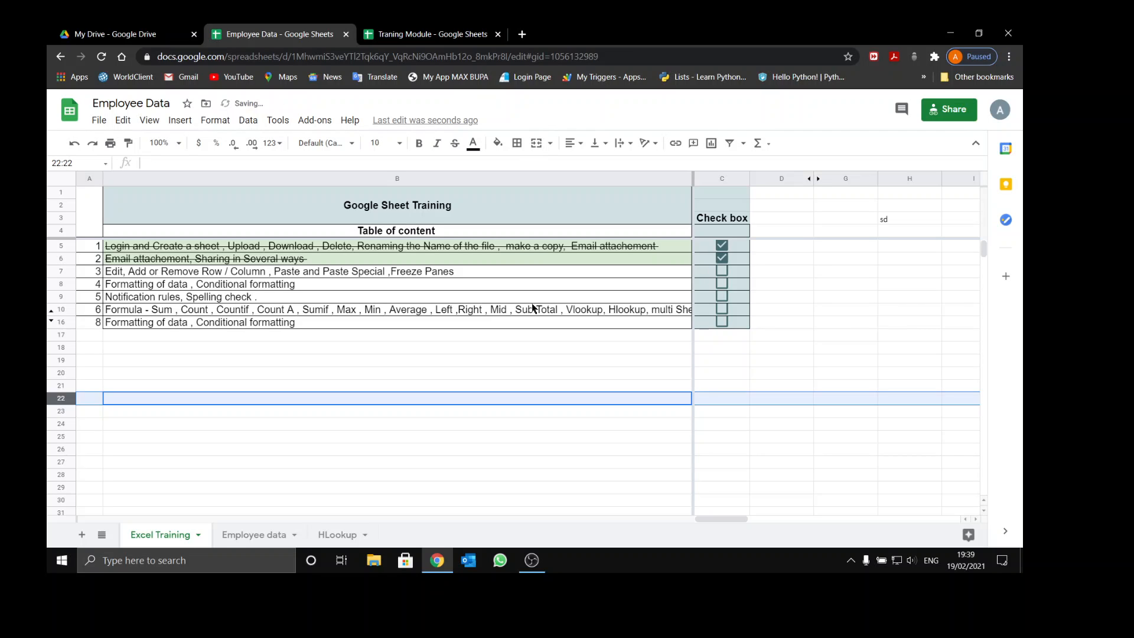